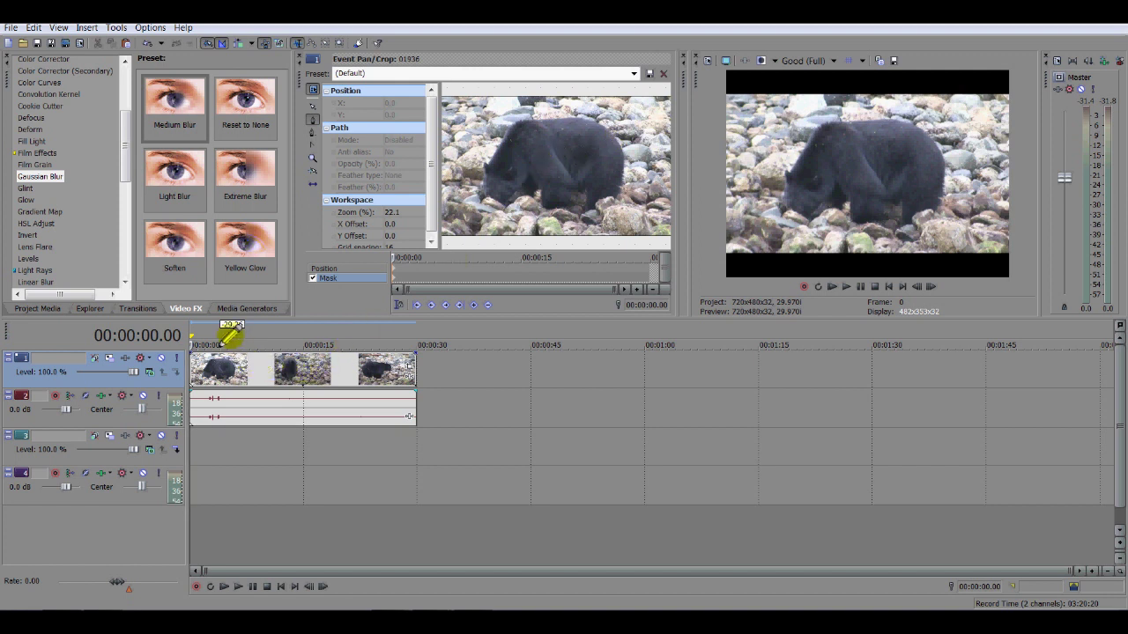
Step: Show the clip files of the Canada.USA 2010 folder in the Explorer
click(95, 308)
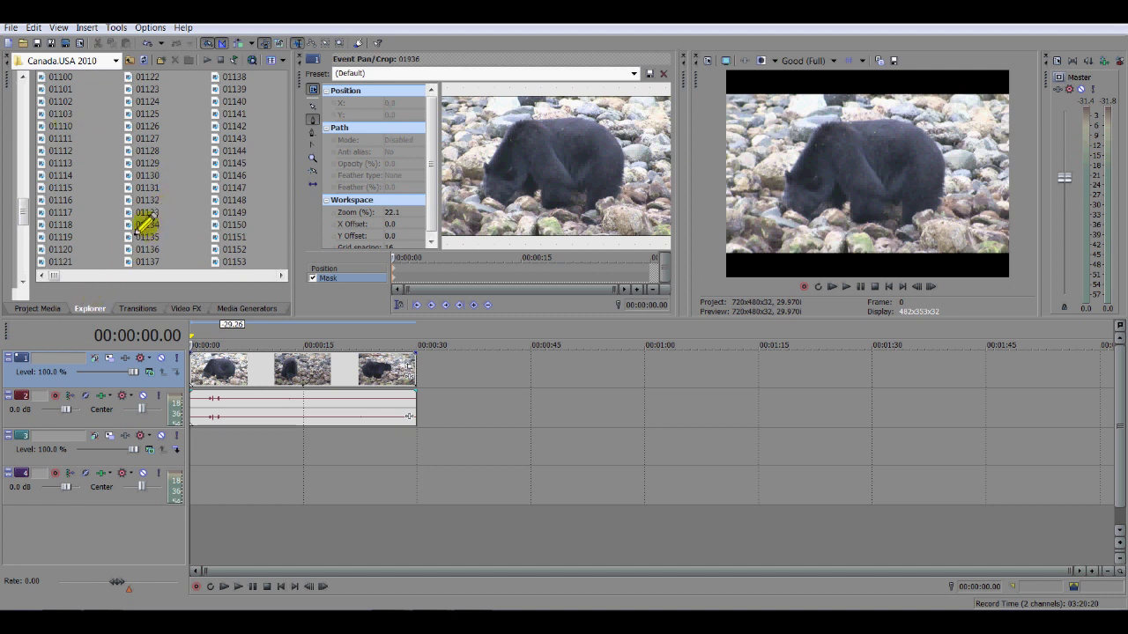
Step: Copy bear clip 01134 onto tracks 3 and 4, aligned at 00:00:00 under the original
click(146, 225)
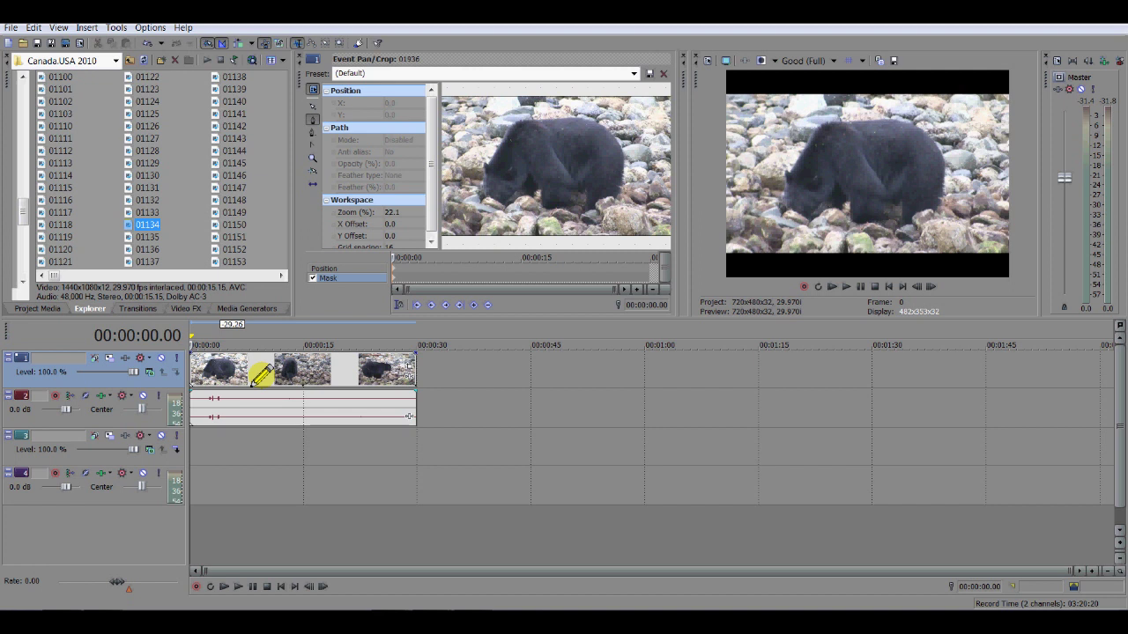
right_click(255, 377)
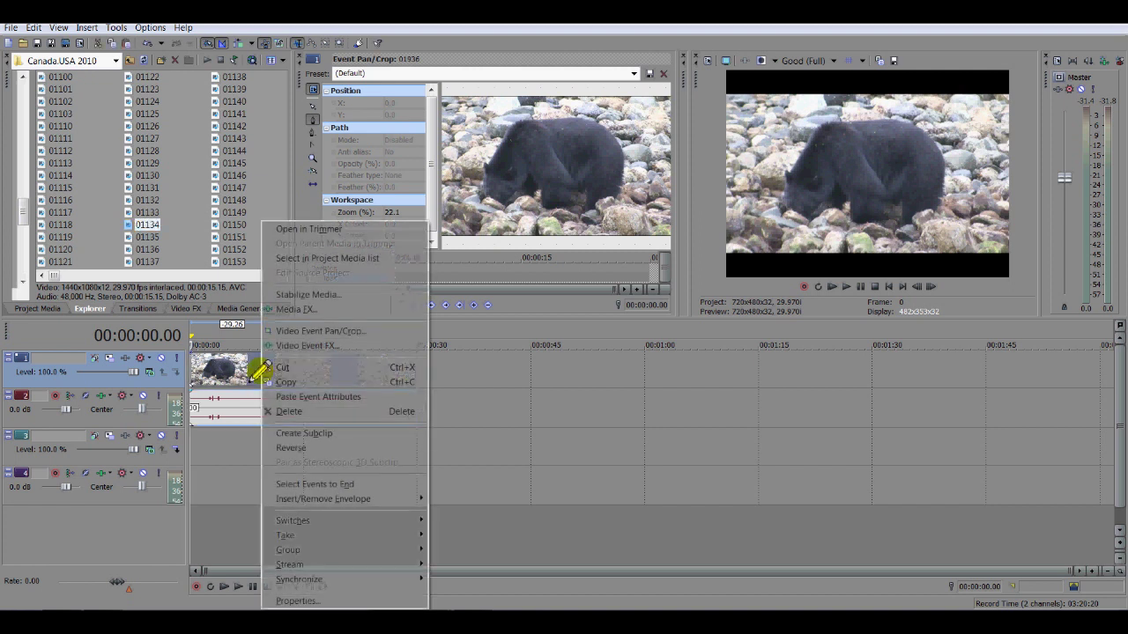
click(278, 382)
key(ctrl+v)
click(221, 442)
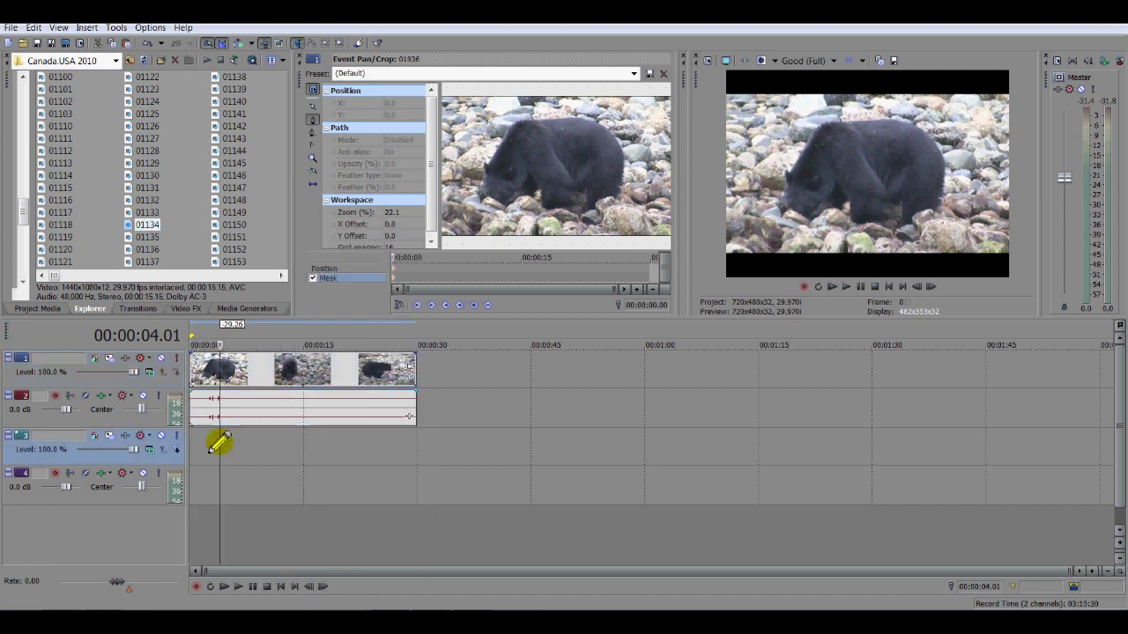
right_click(247, 447)
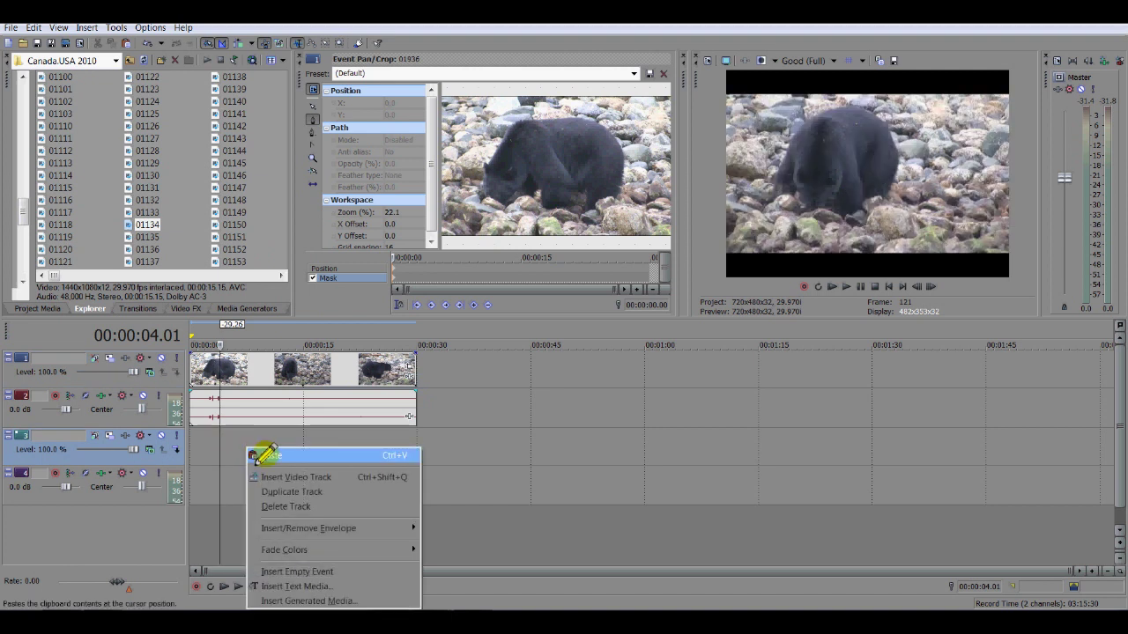
click(264, 455)
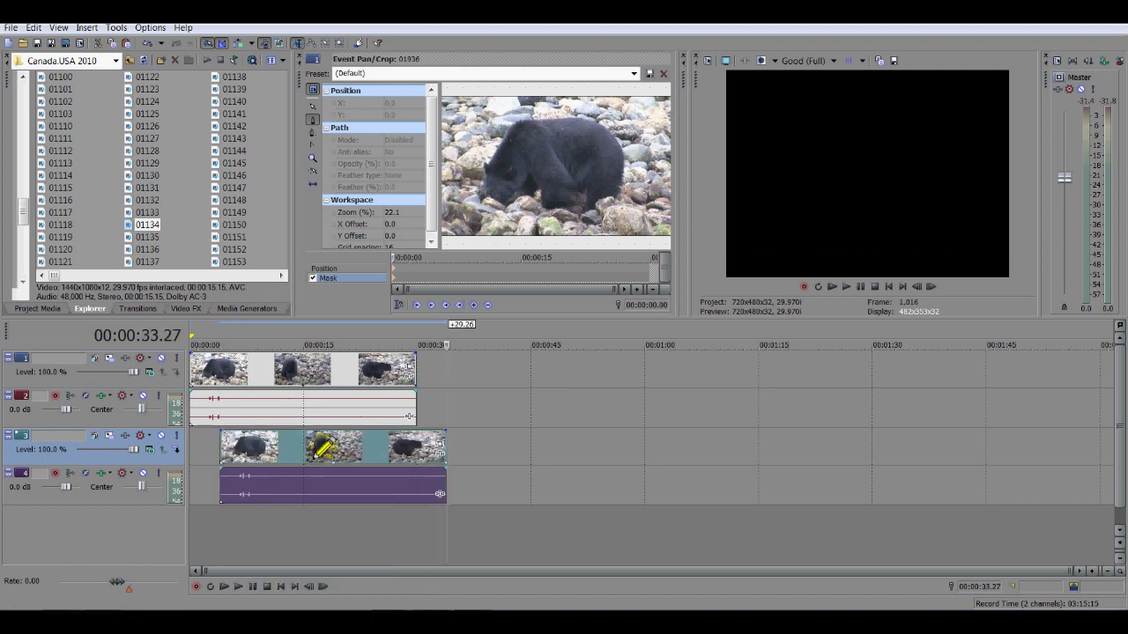
drag(322, 448, 290, 448)
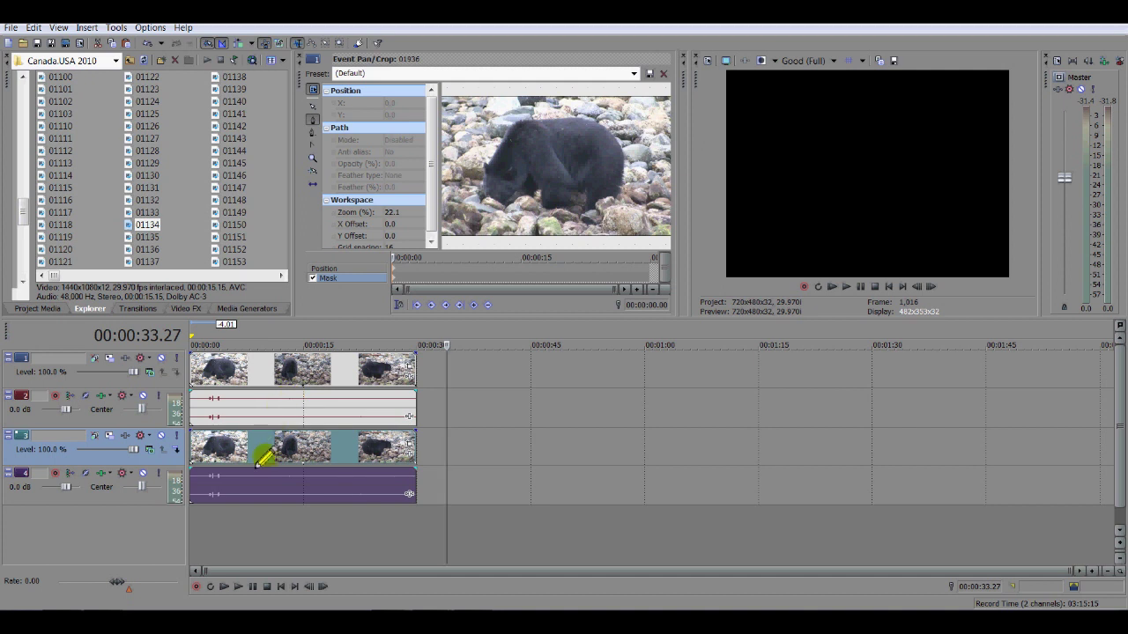
drag(257, 462, 236, 441)
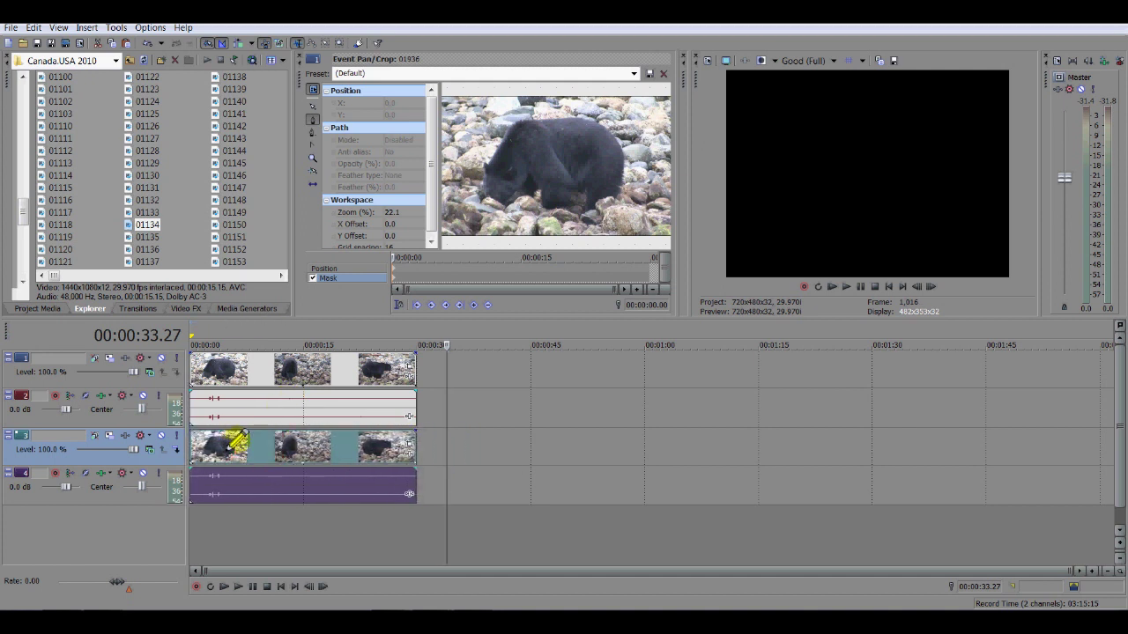
Step: Open Event Pan/Crop for the bear clip on track 1
click(346, 366)
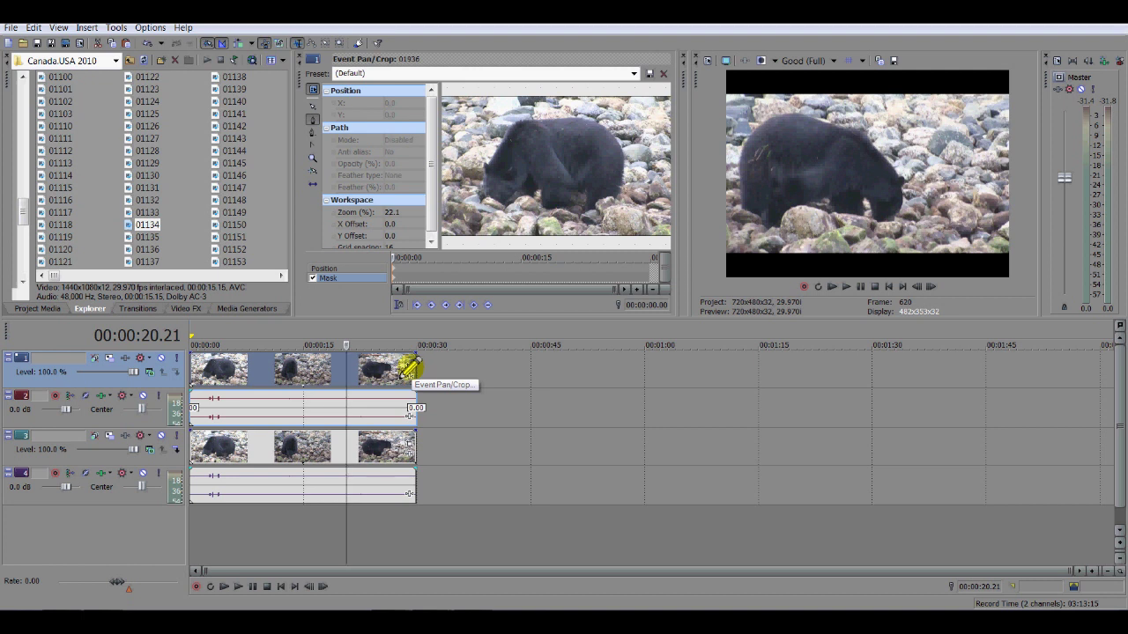
click(410, 368)
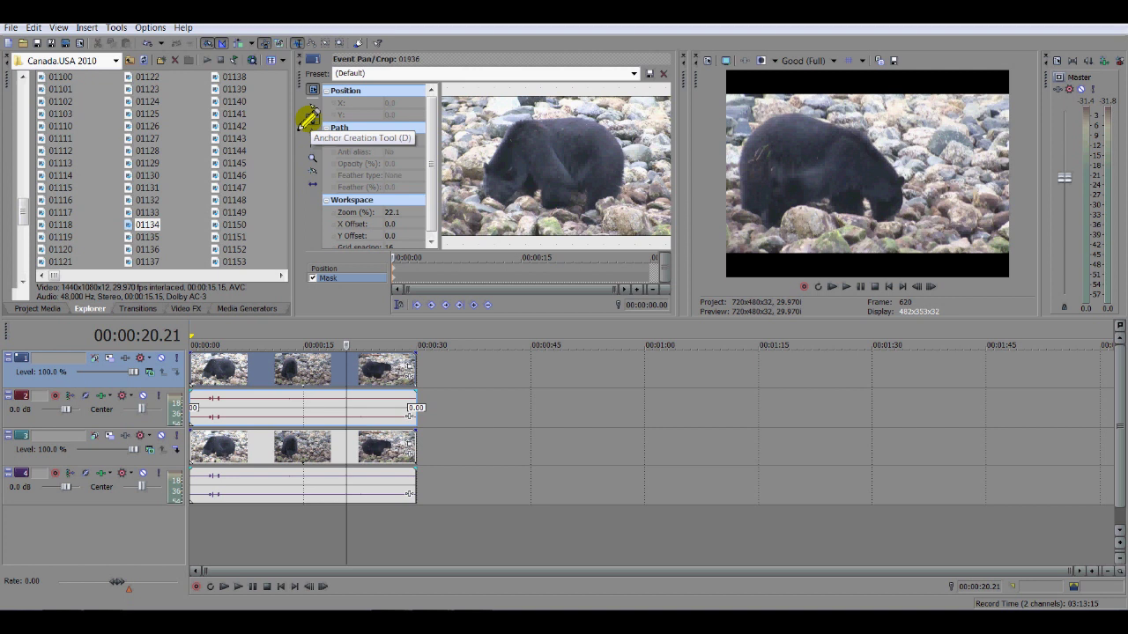
Step: With the pen tool, start the mask at the bear's head and trace along its back
click(312, 119)
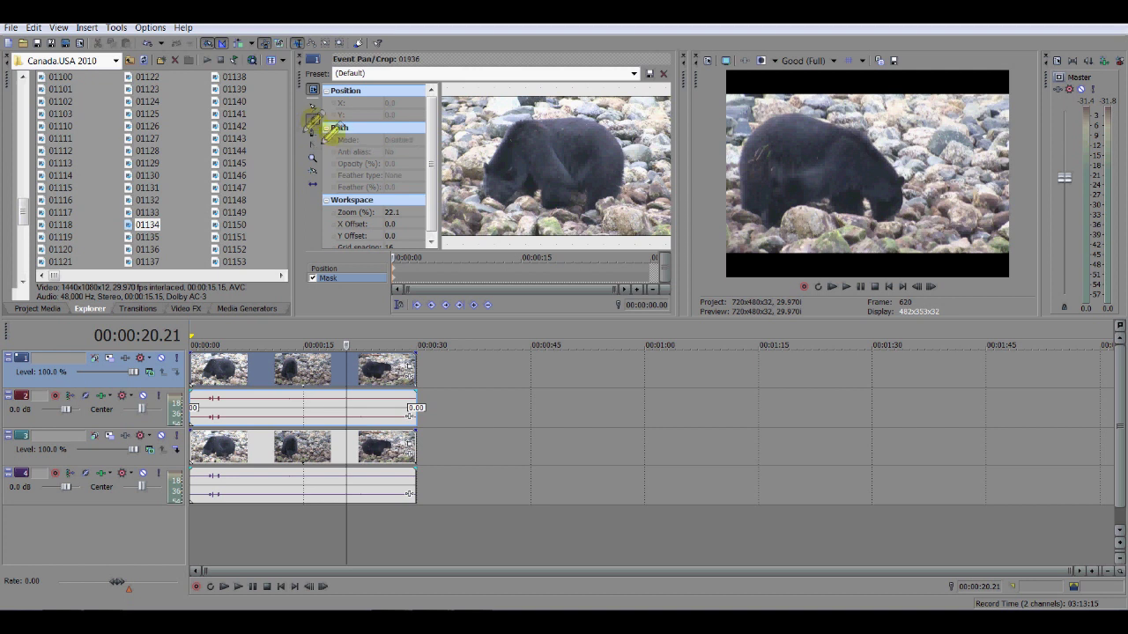
click(467, 176)
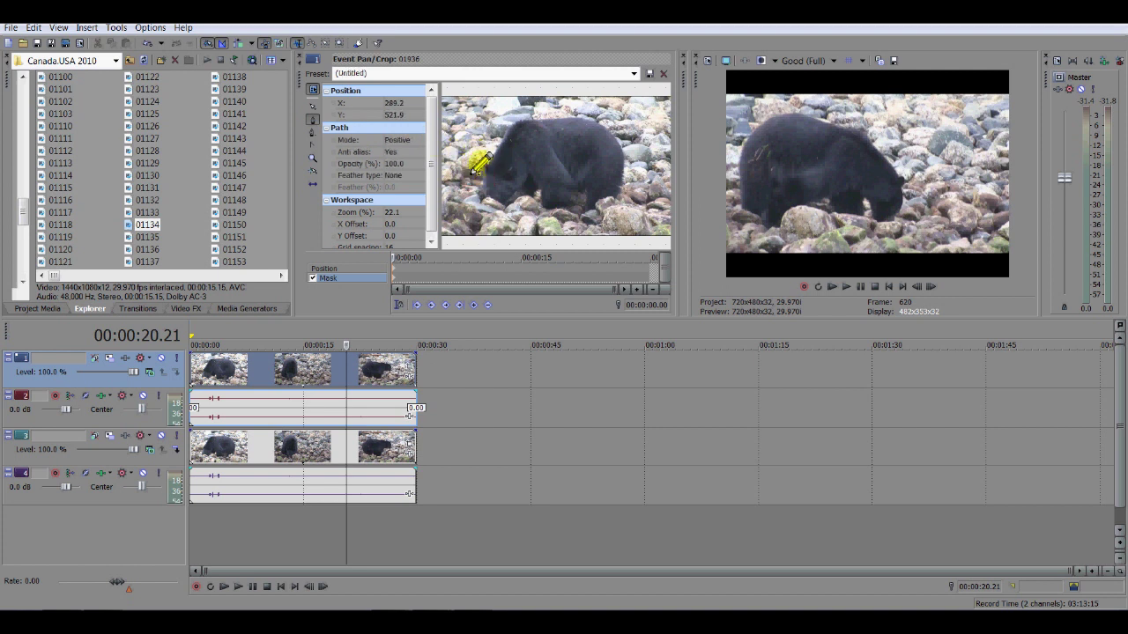
click(479, 170)
click(487, 157)
click(492, 147)
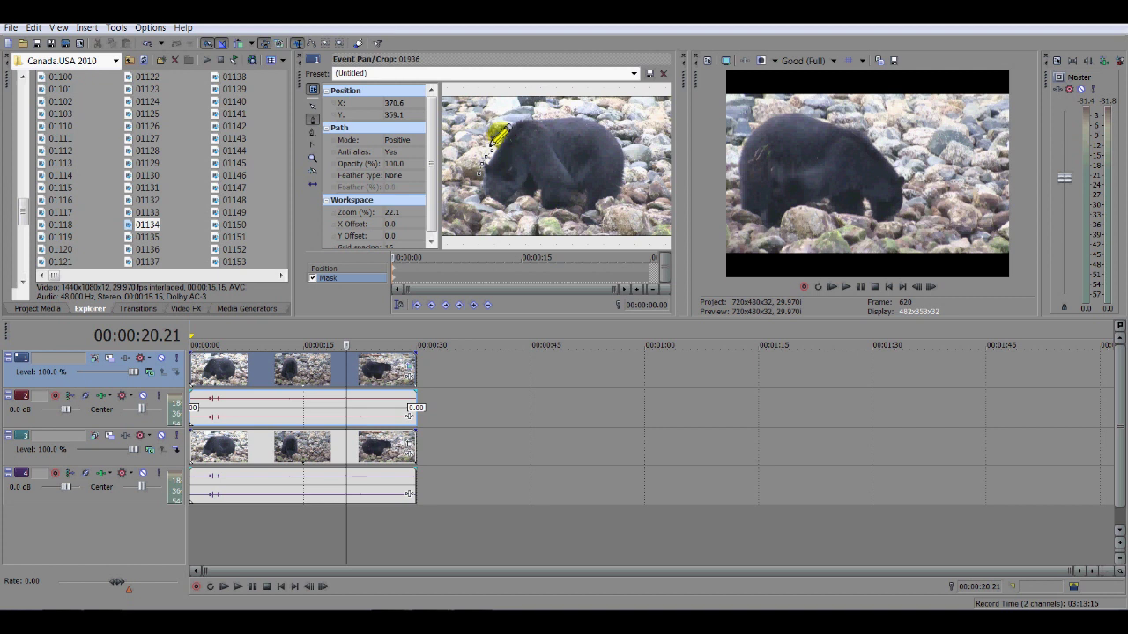
click(501, 128)
click(507, 121)
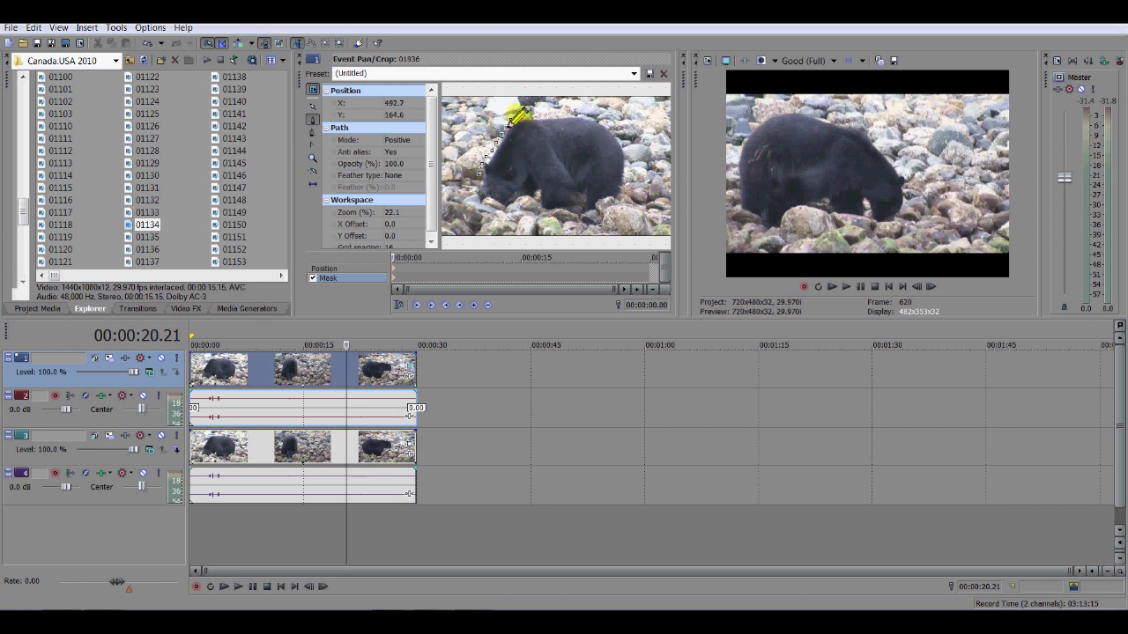
click(546, 114)
click(562, 115)
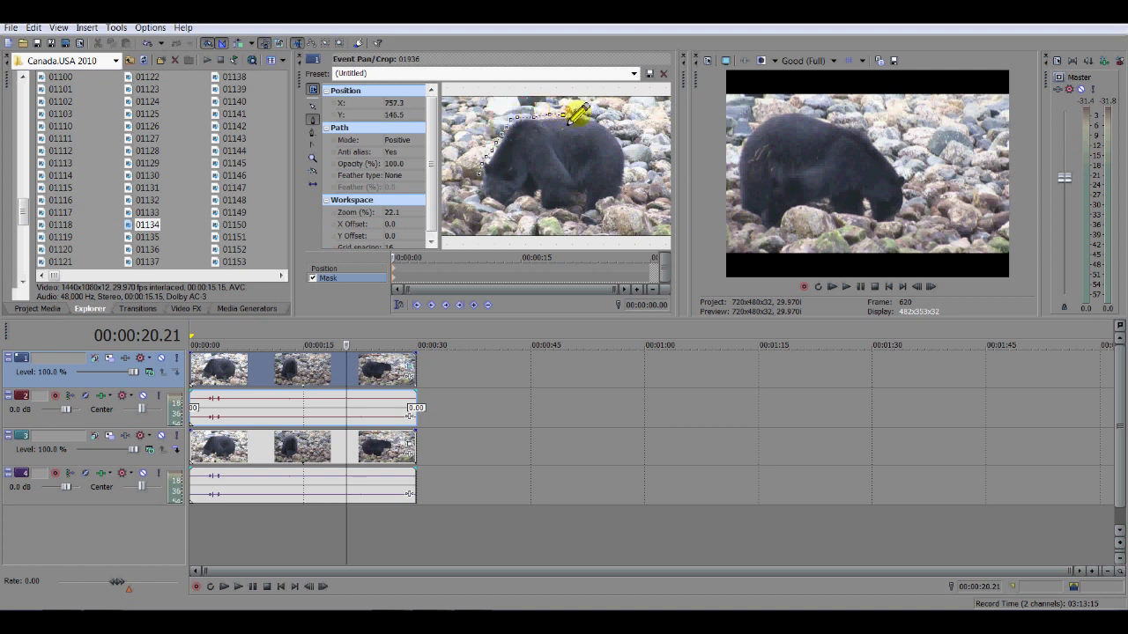
Step: Extend the mask points over the rump, down the right side and along the lower edge
click(587, 112)
click(602, 115)
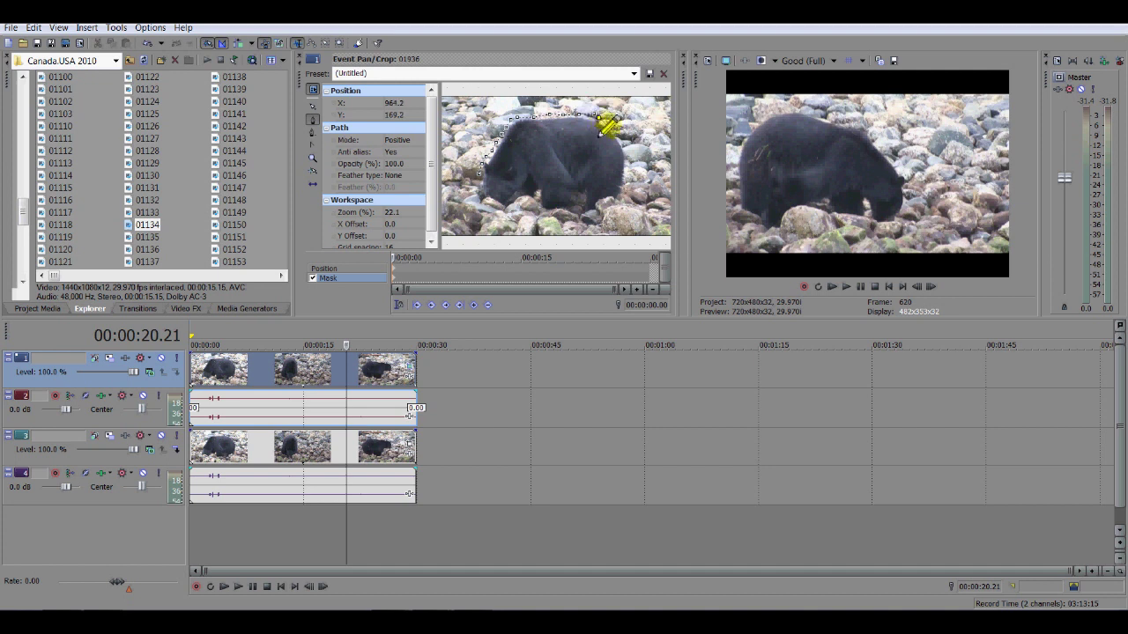
click(606, 133)
click(616, 150)
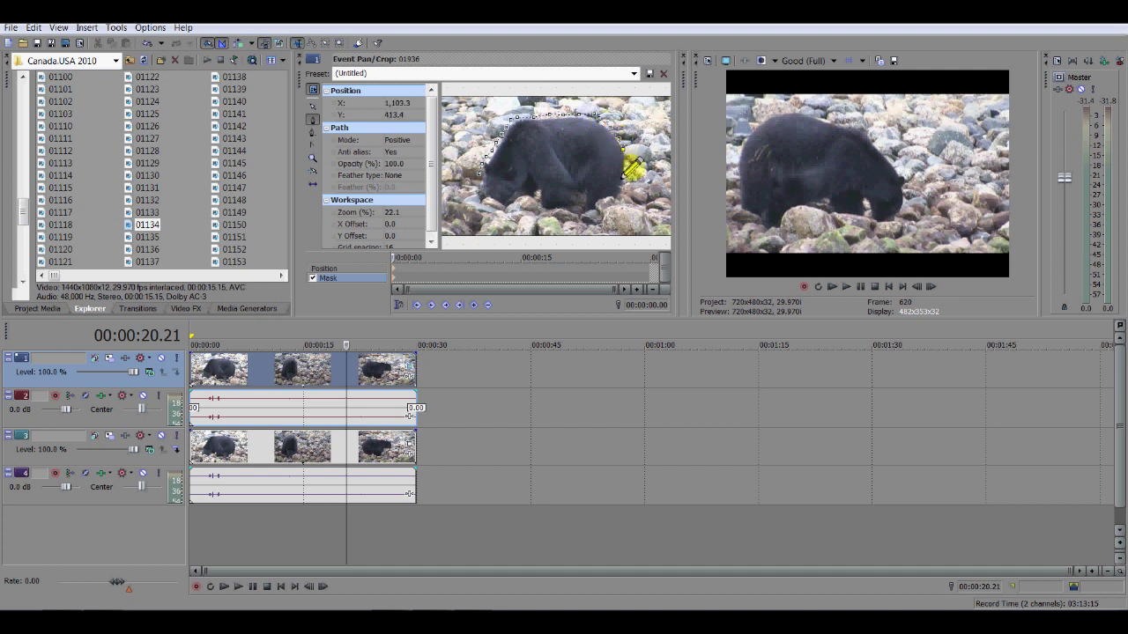
click(614, 186)
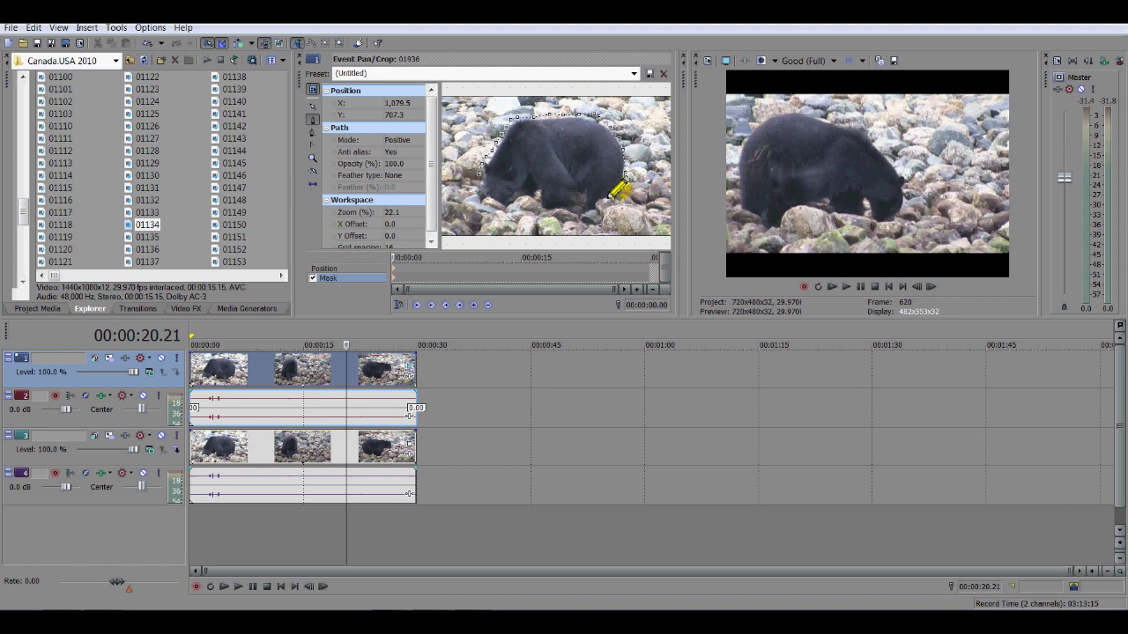
click(585, 214)
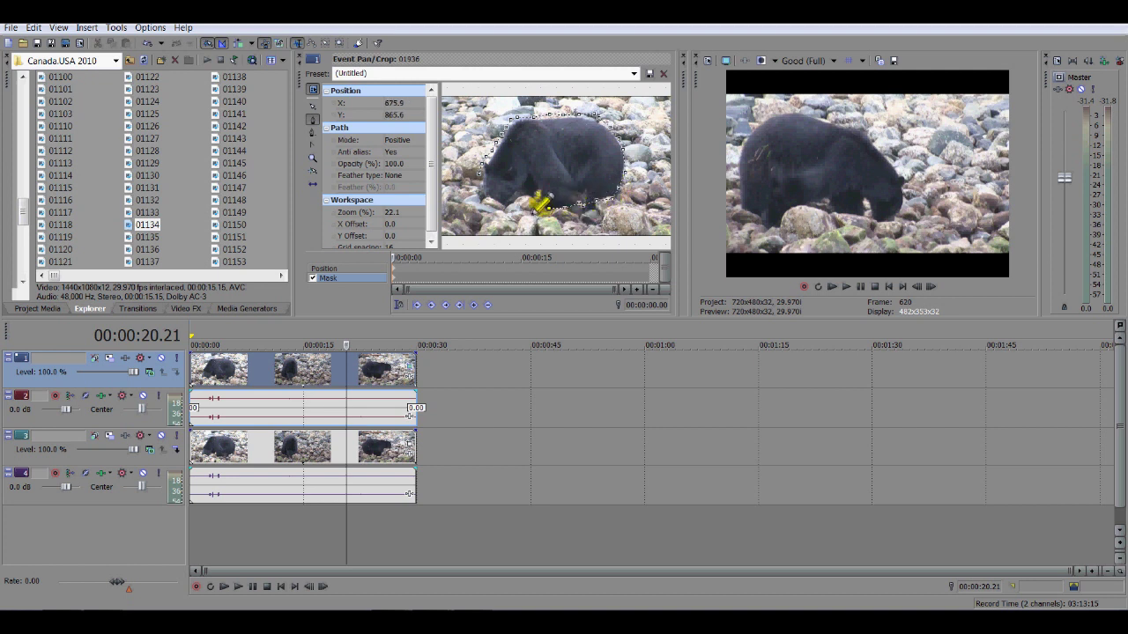
click(533, 204)
drag(532, 201, 503, 211)
scroll(469, 192, up, 6)
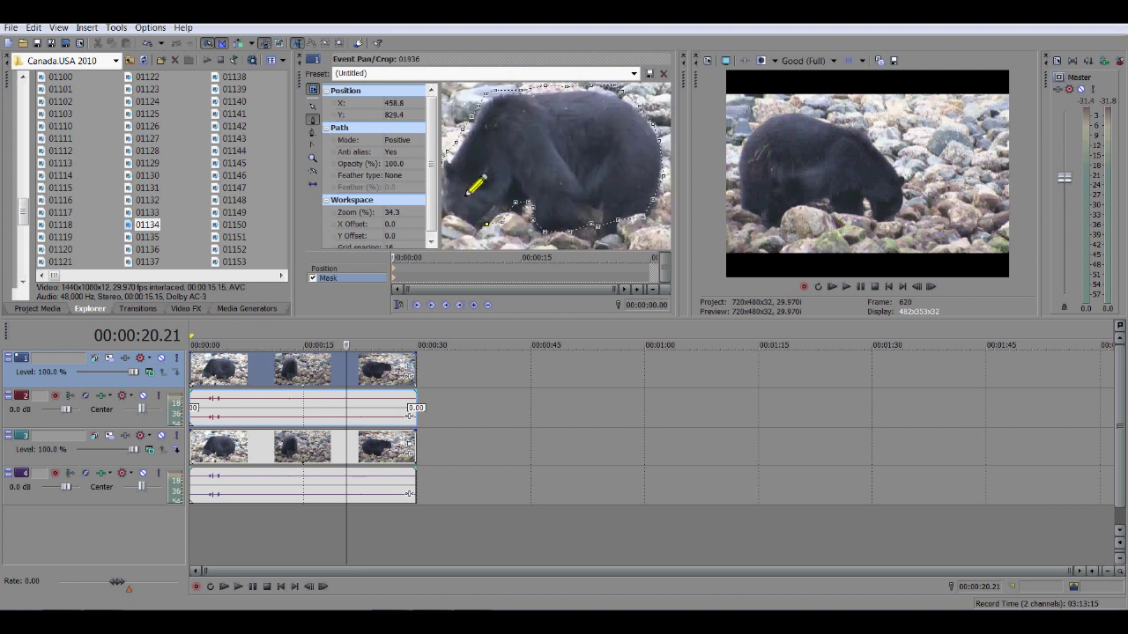
scroll(468, 192, down, 5)
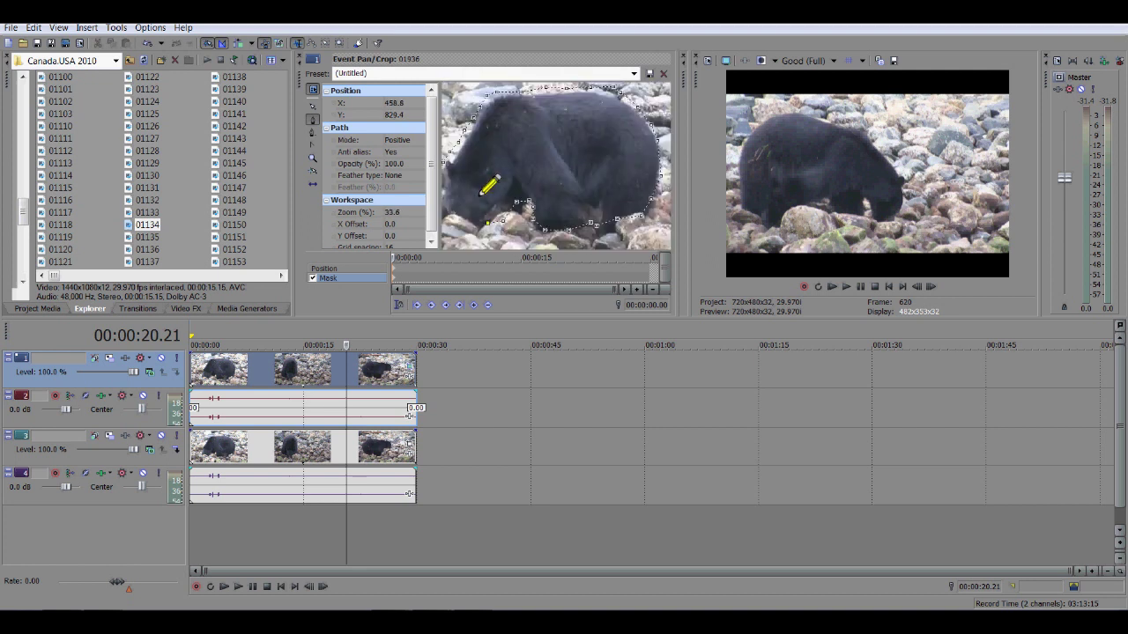
scroll(471, 180, up, 4)
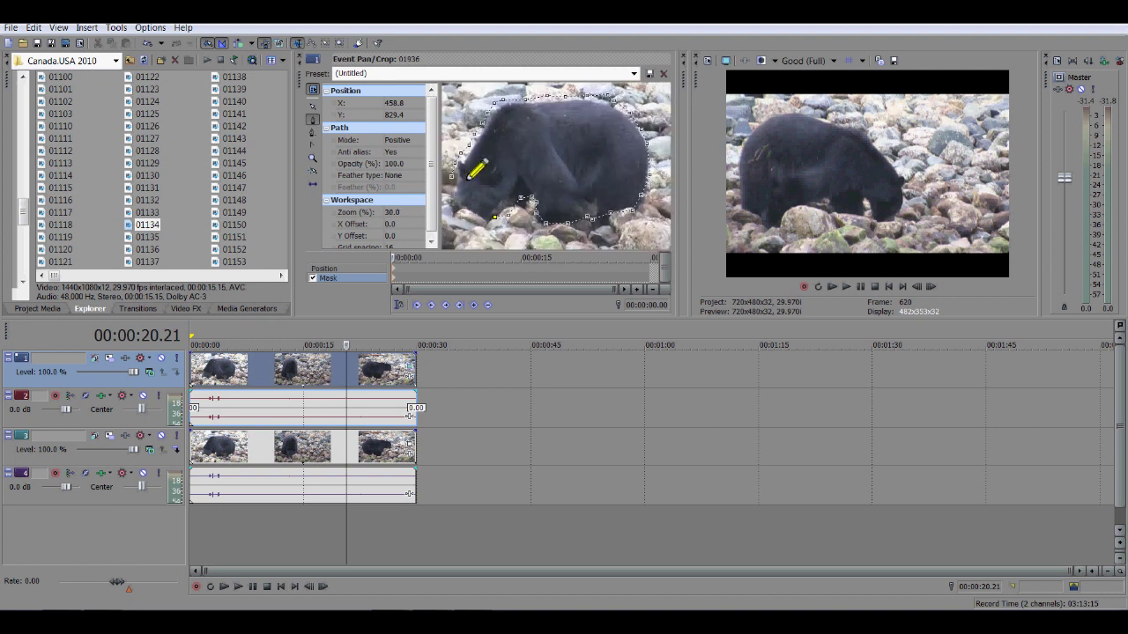
scroll(476, 171, up, 3)
scroll(477, 170, down, 4)
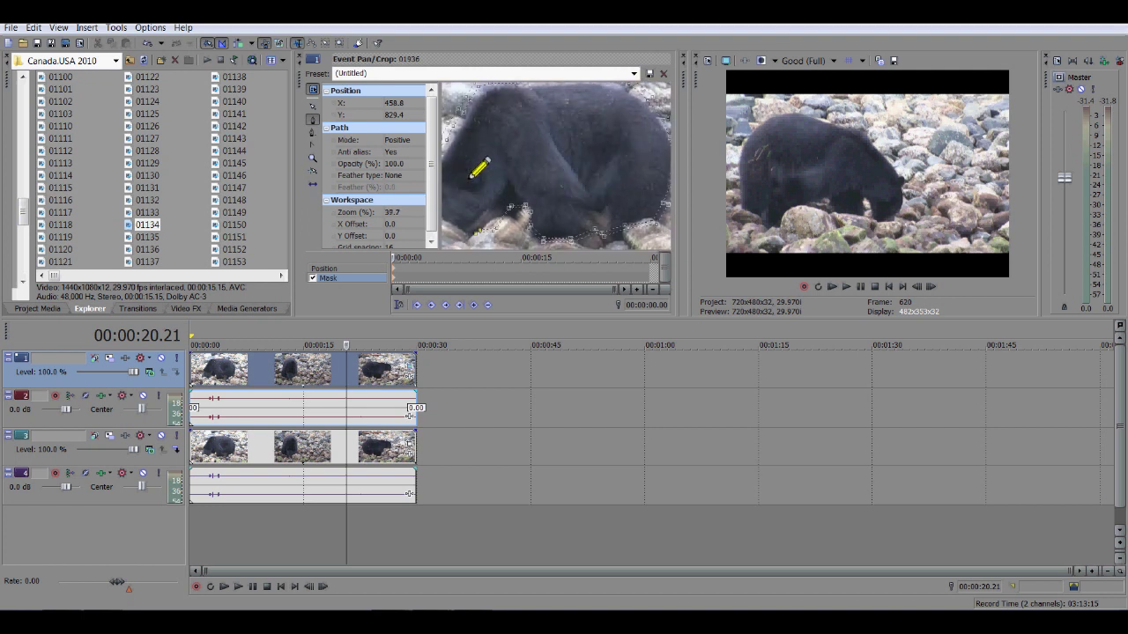
scroll(480, 168, up, 3)
scroll(479, 169, up, 2)
scroll(495, 211, up, 15)
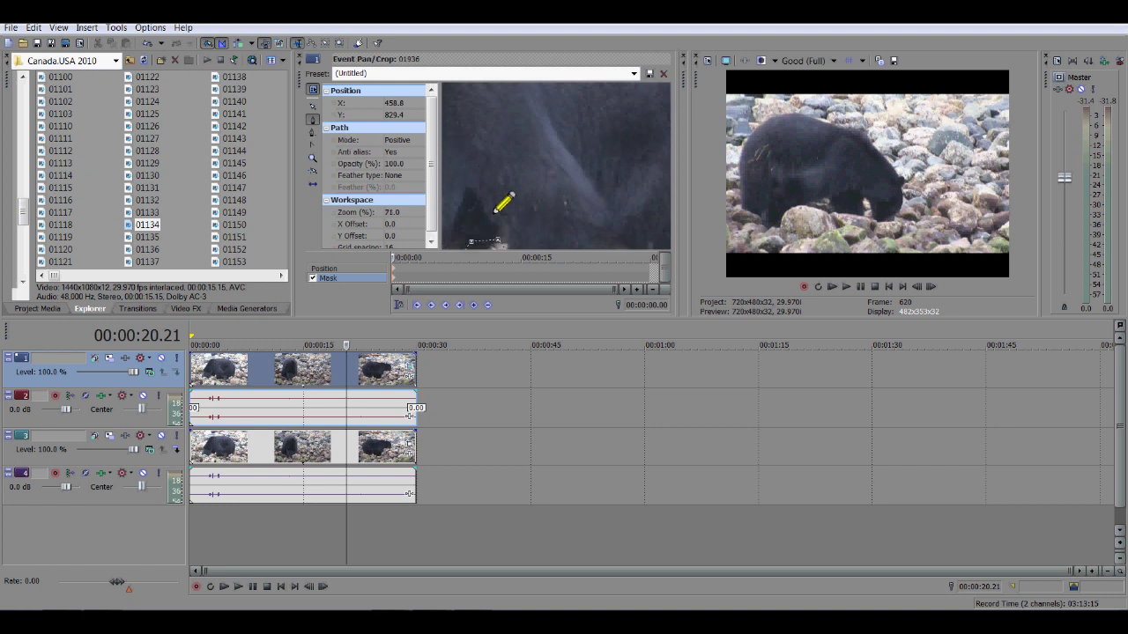
scroll(492, 197, up, 10)
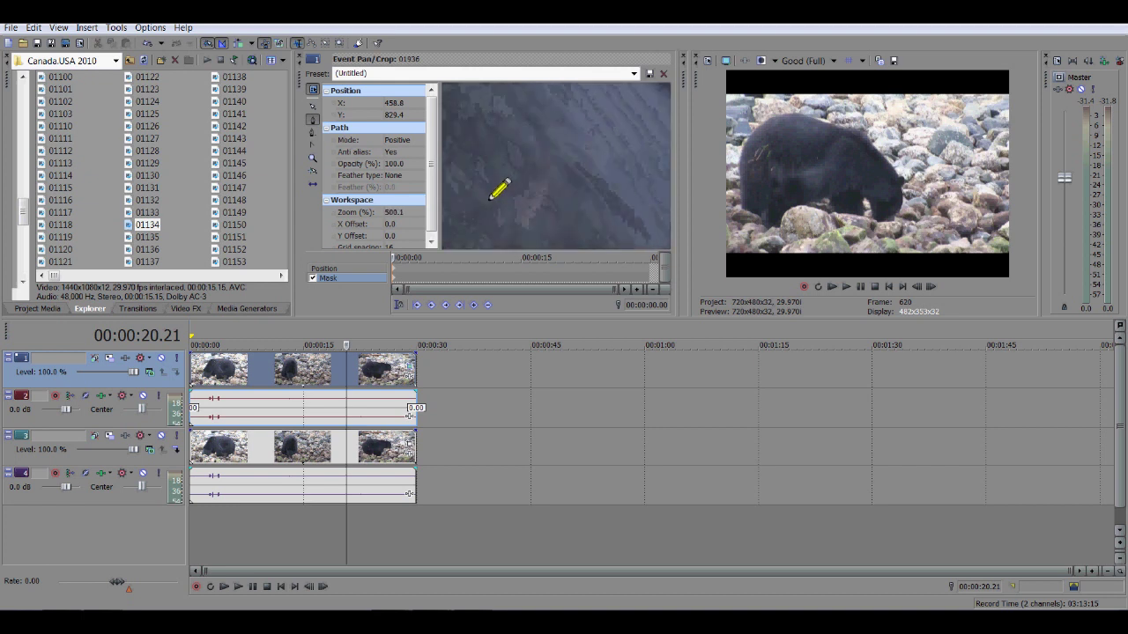
scroll(498, 189, down, 20)
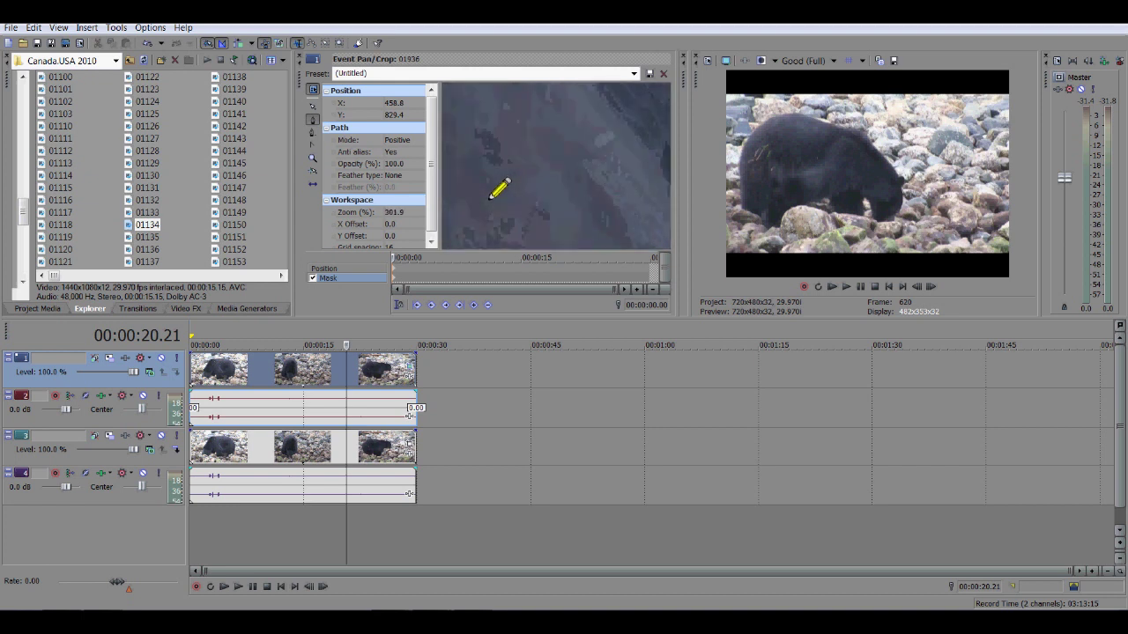
scroll(498, 186, down, 9)
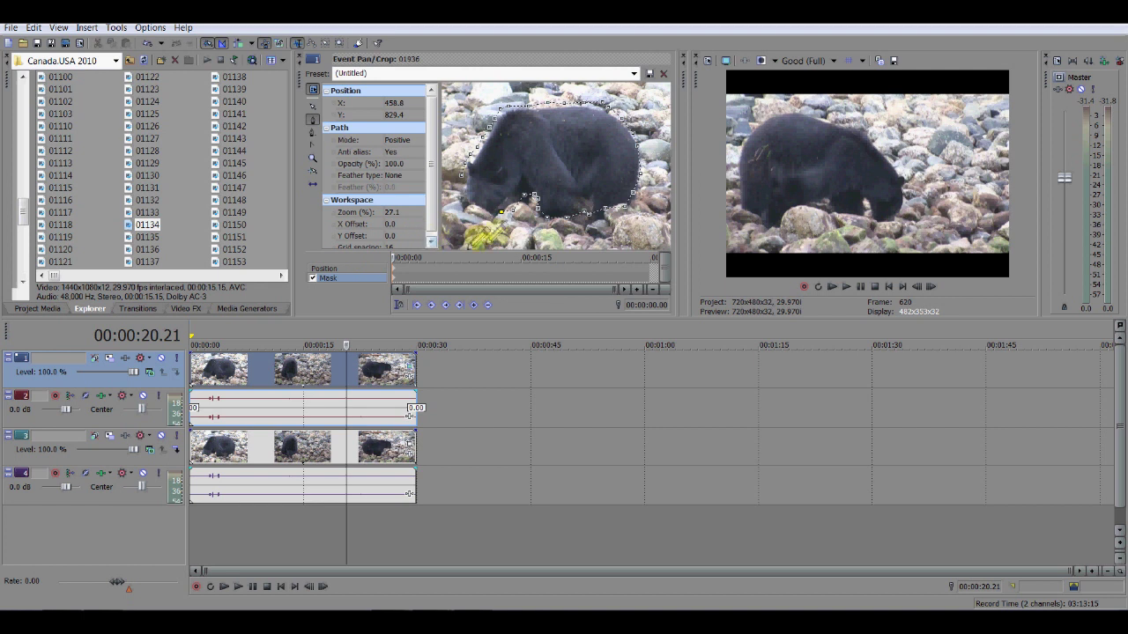
Step: Close the mask path at its starting point by the bear's head, then deselect it
click(491, 220)
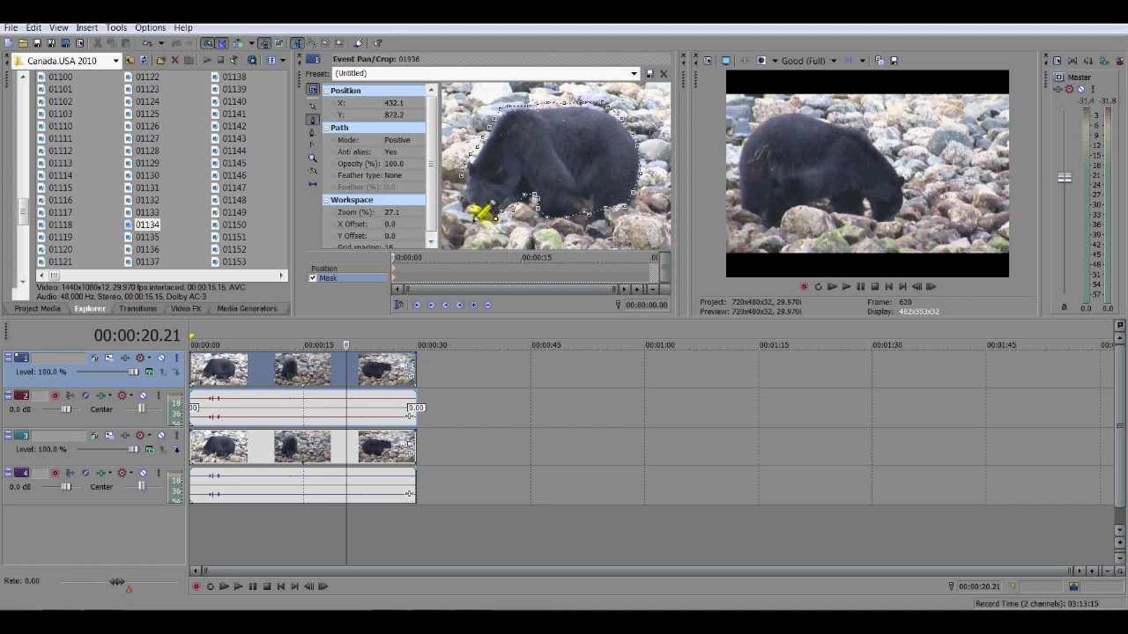
click(453, 203)
double_click(453, 191)
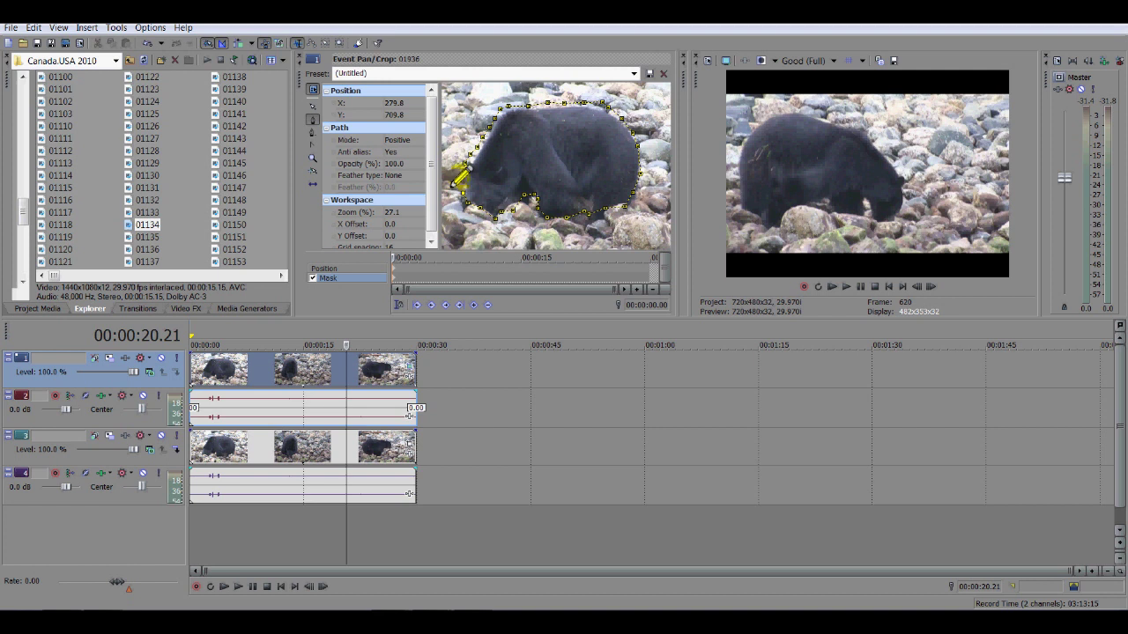
click(460, 182)
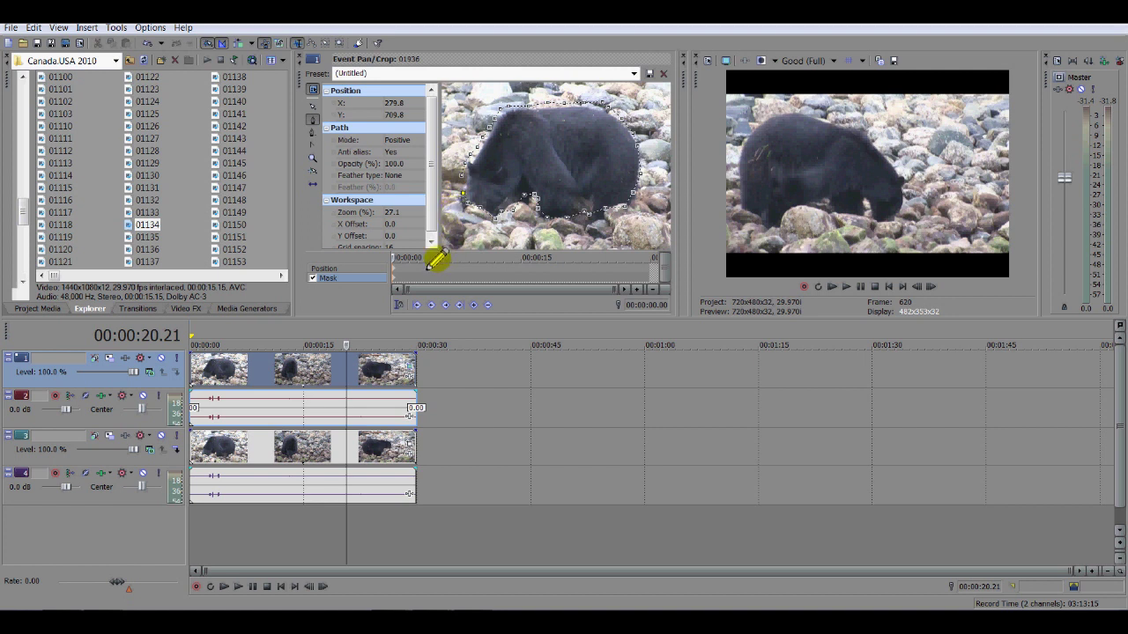
click(455, 182)
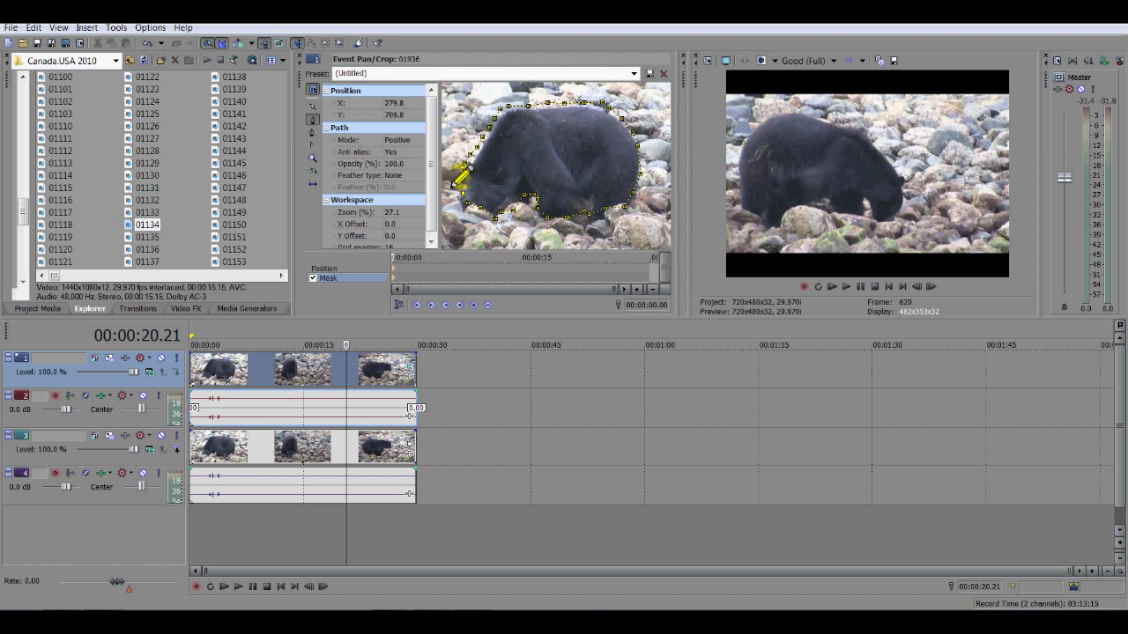
click(460, 177)
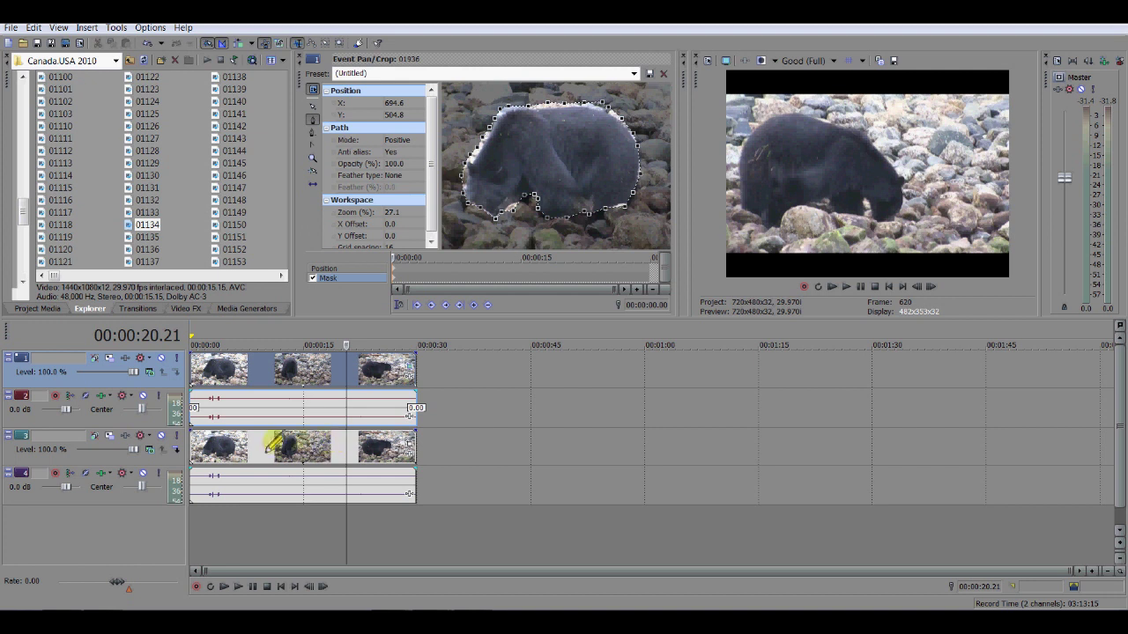
Step: Move the track 3 clip to start at 00:00:30 after the first clip, then play from the start
drag(248, 451, 446, 423)
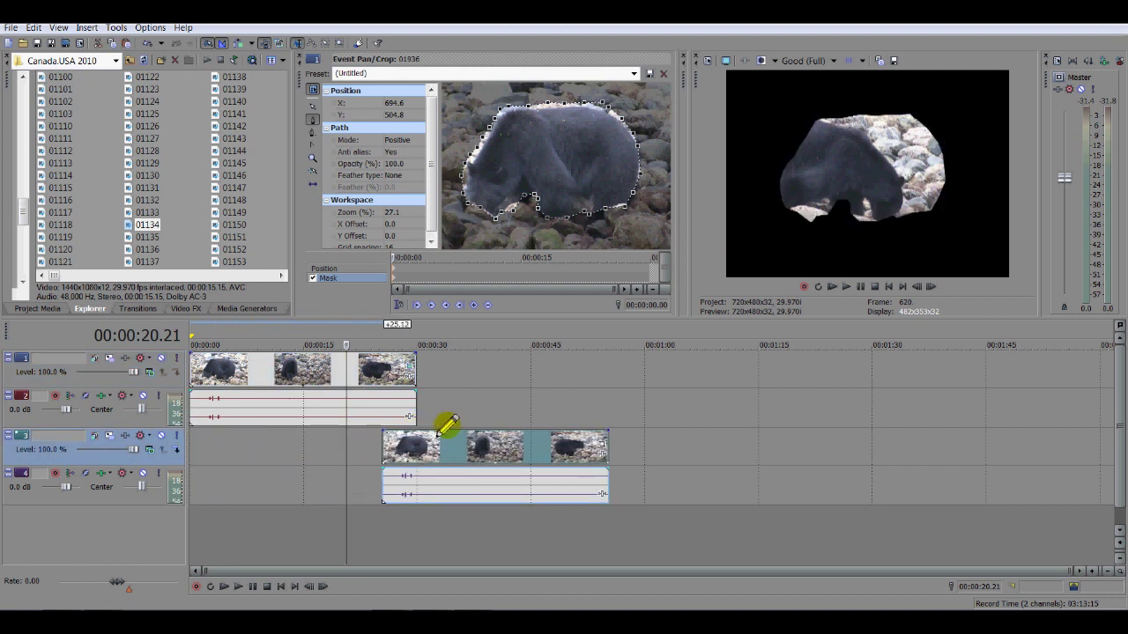
key(Escape)
drag(255, 437, 464, 411)
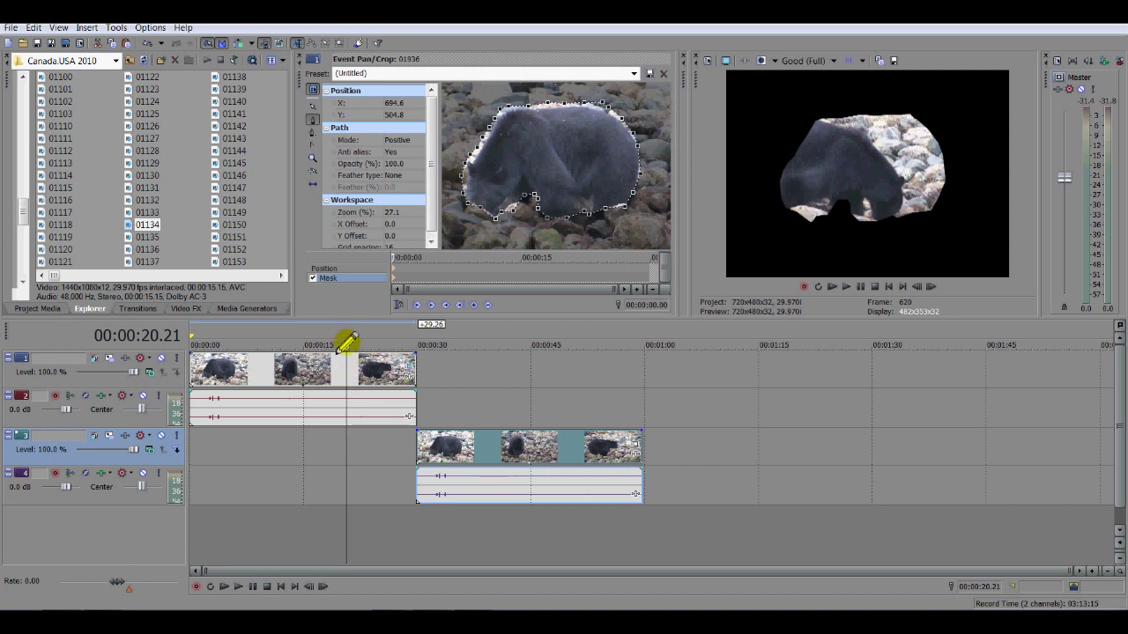
click(193, 329)
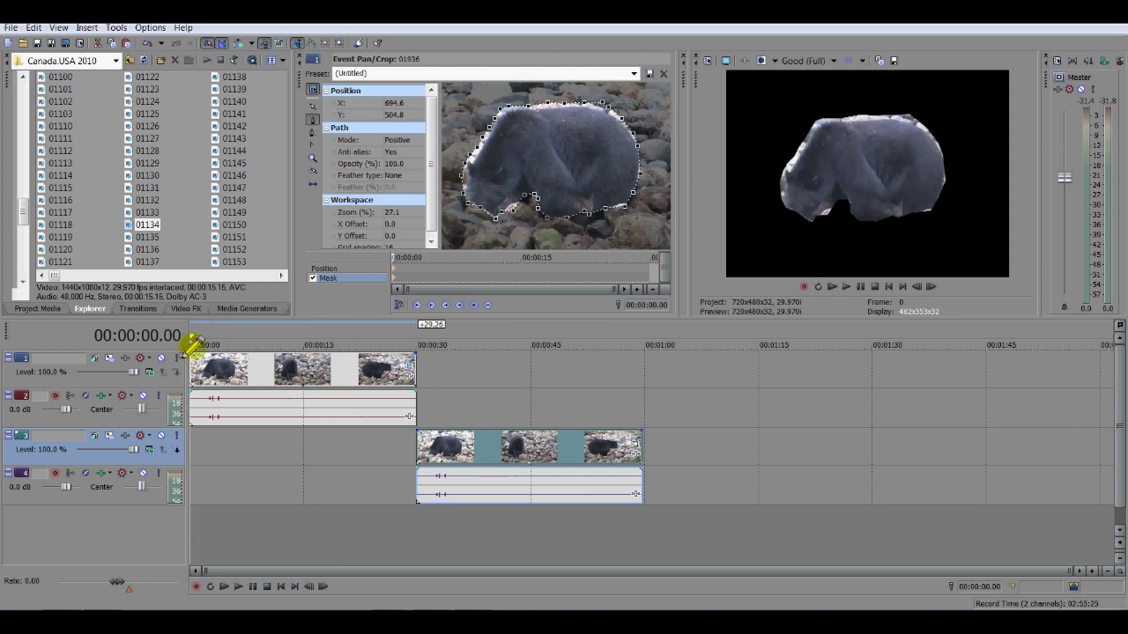
key(space)
key(space)
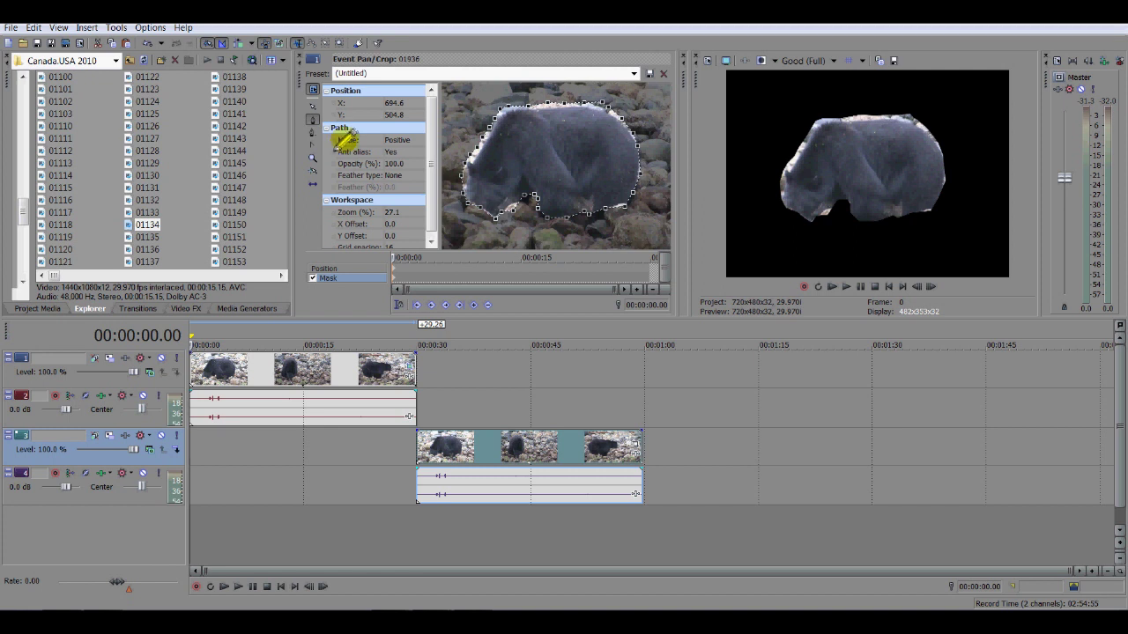
Step: Set the mask Path mode to Negative
click(398, 140)
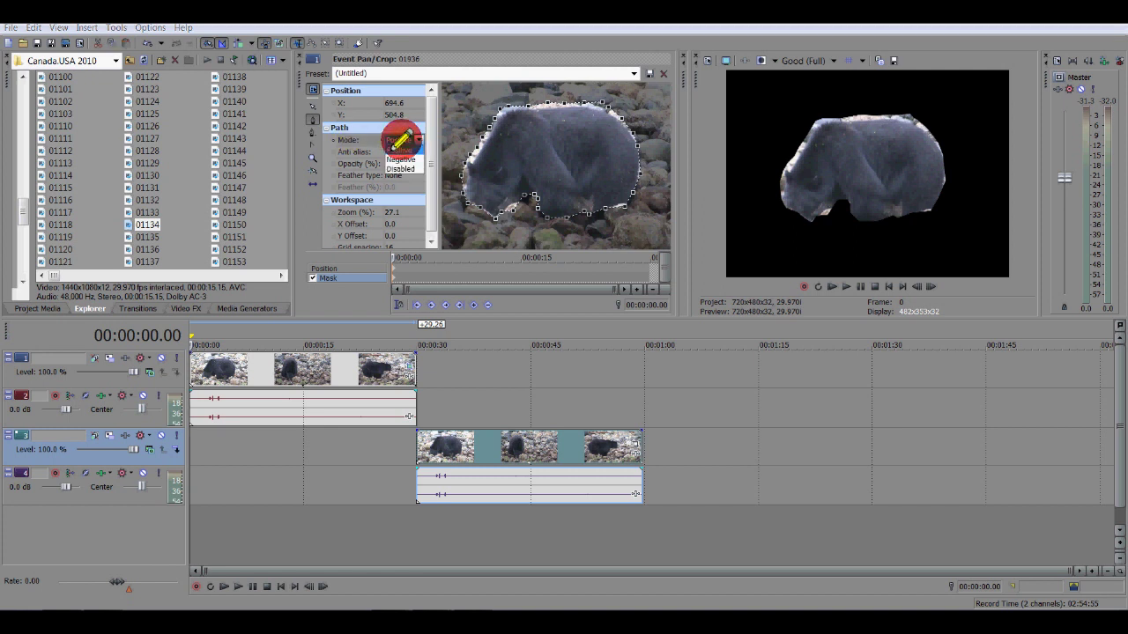
click(398, 159)
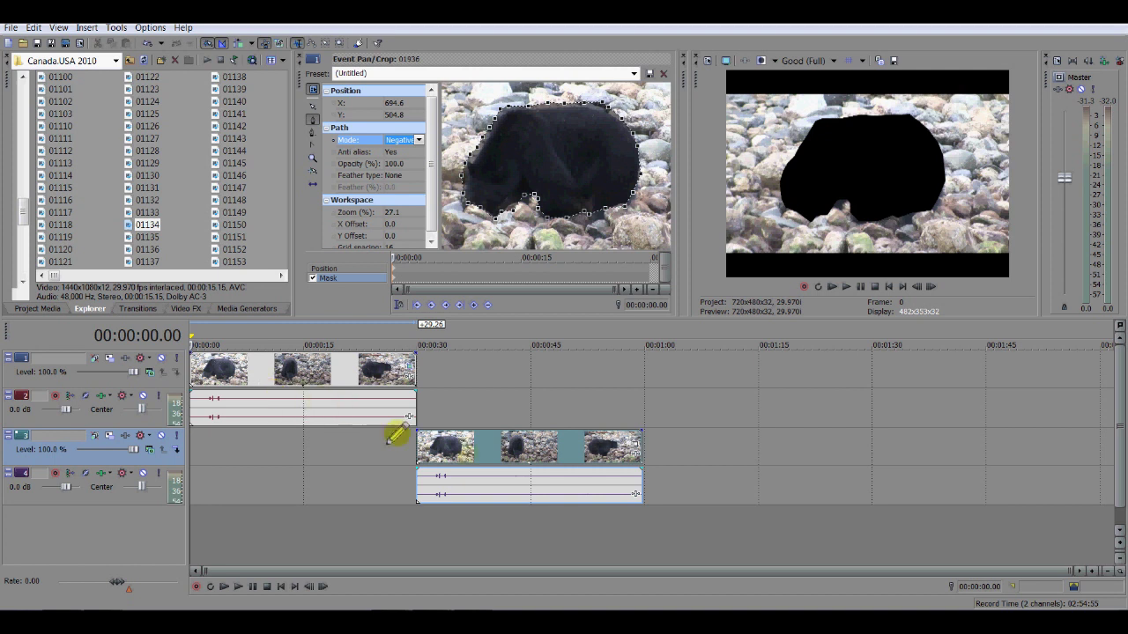
Step: Drag the duplicate bear clip back to 00:00:00 beneath the track 1 clip
drag(555, 449, 313, 429)
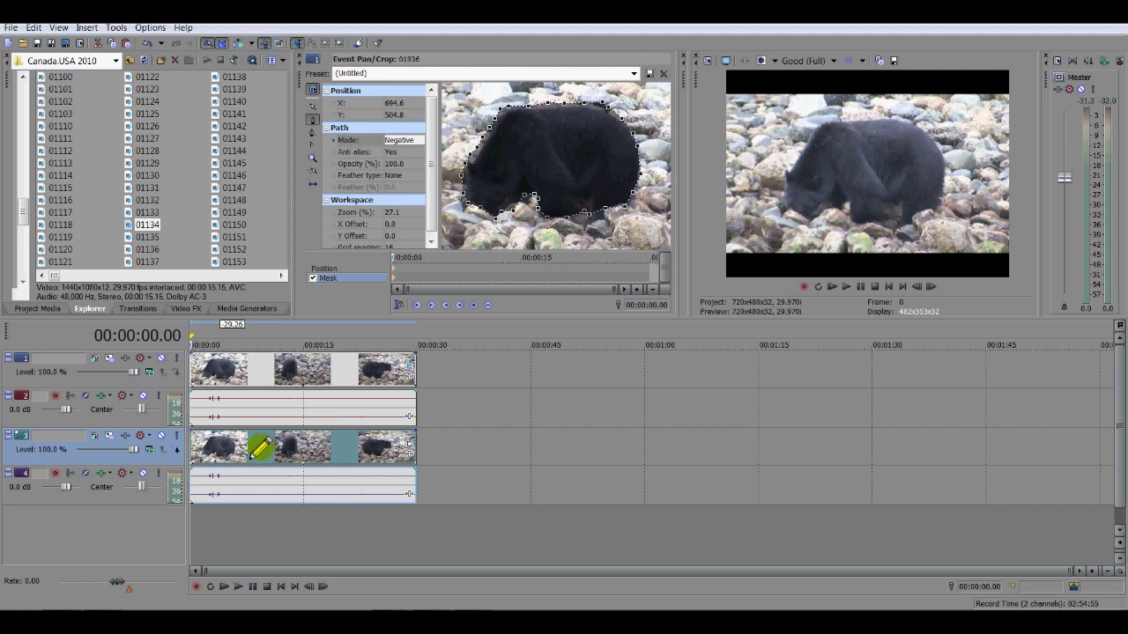
drag(250, 449, 217, 453)
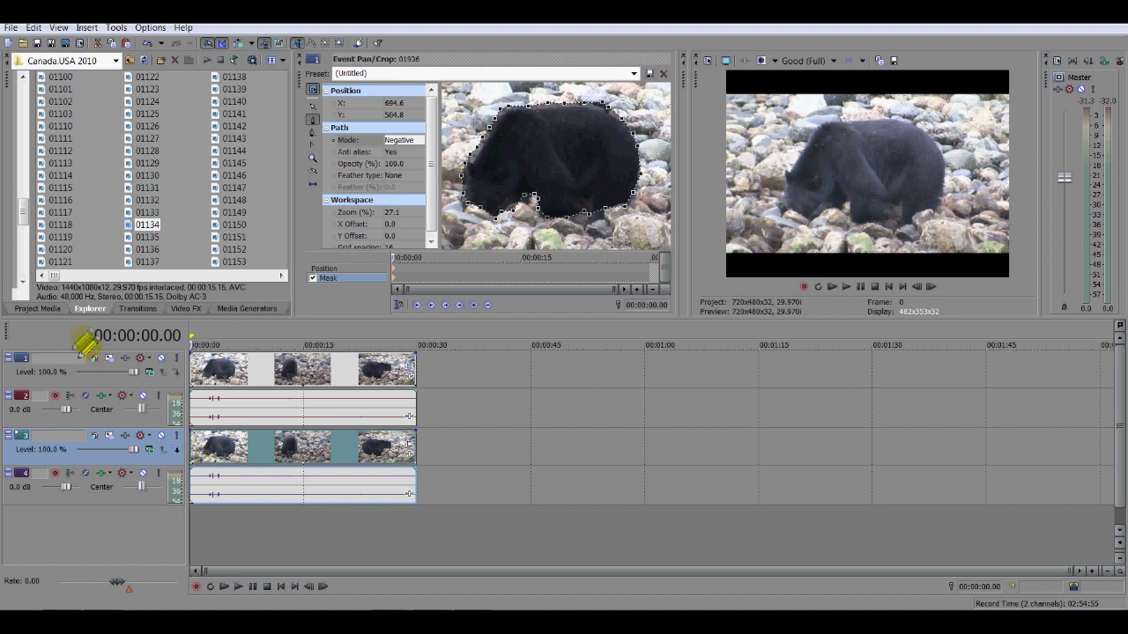
Step: In the Video FX list, select Gaussian Blur to display its presets
click(184, 308)
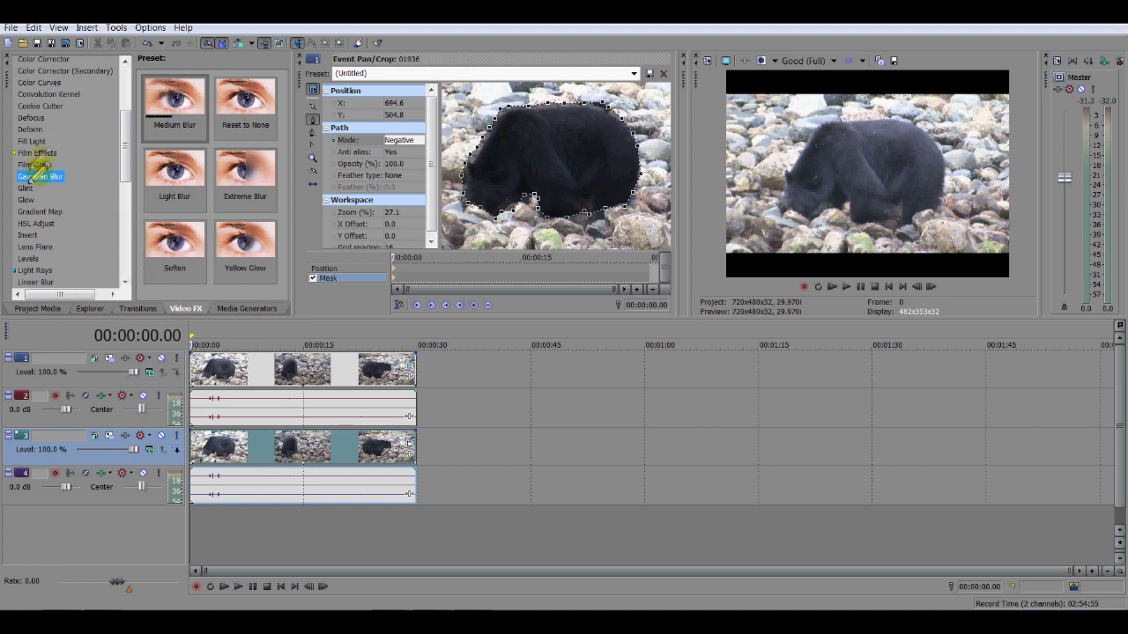
click(33, 141)
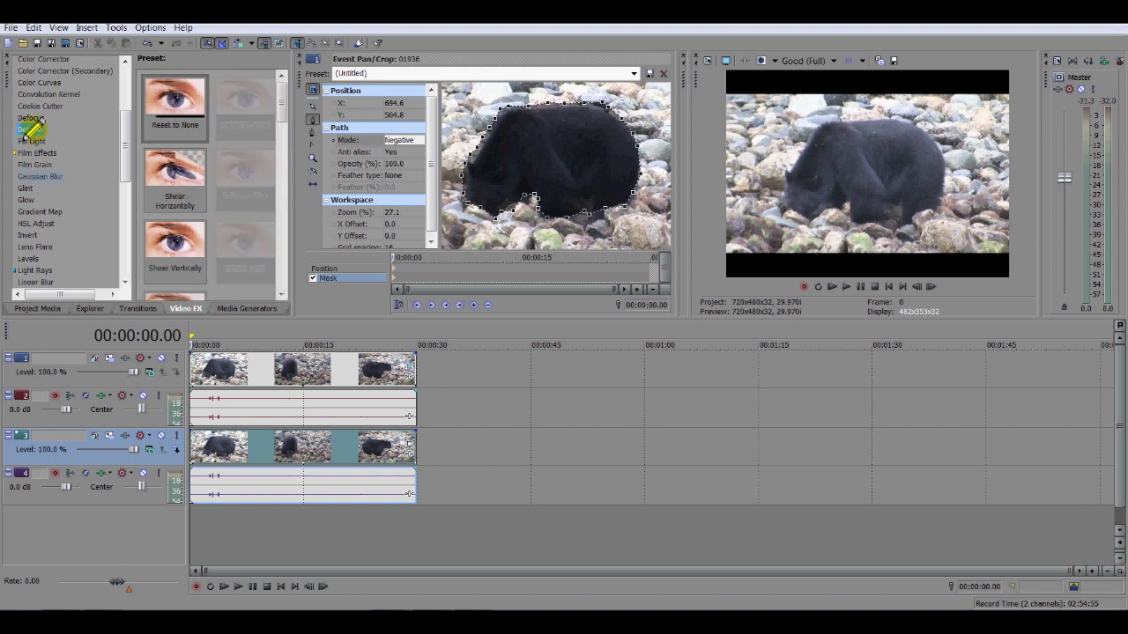
click(35, 211)
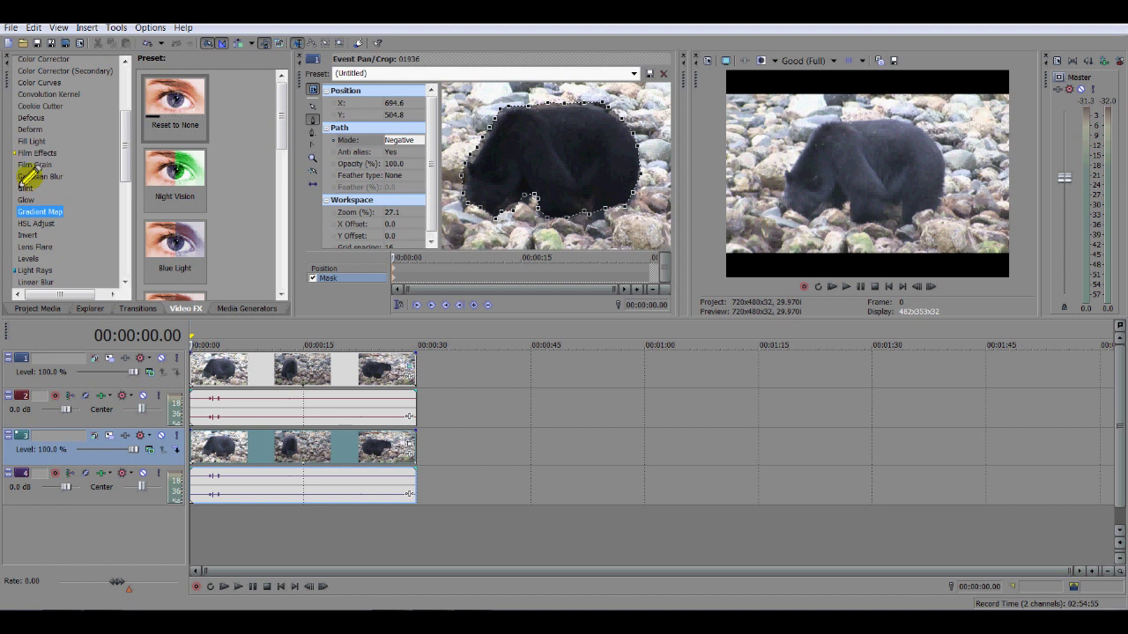
click(28, 177)
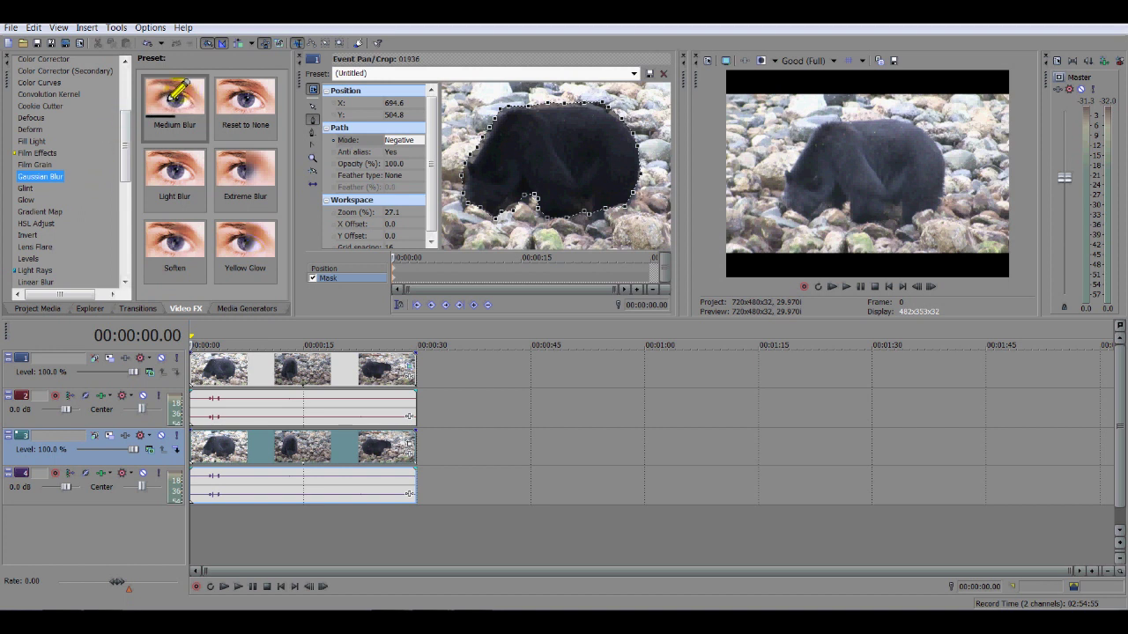
Step: Drag the Medium Blur preset onto the first video event on track 3
mouse_move(175, 92)
mouse_down()
mouse_move(201, 378)
mouse_move(227, 425)
mouse_move(220, 445)
mouse_move(385, 453)
mouse_move(411, 377)
mouse_move(385, 370)
mouse_move(272, 244)
mouse_move(172, 83)
mouse_up()
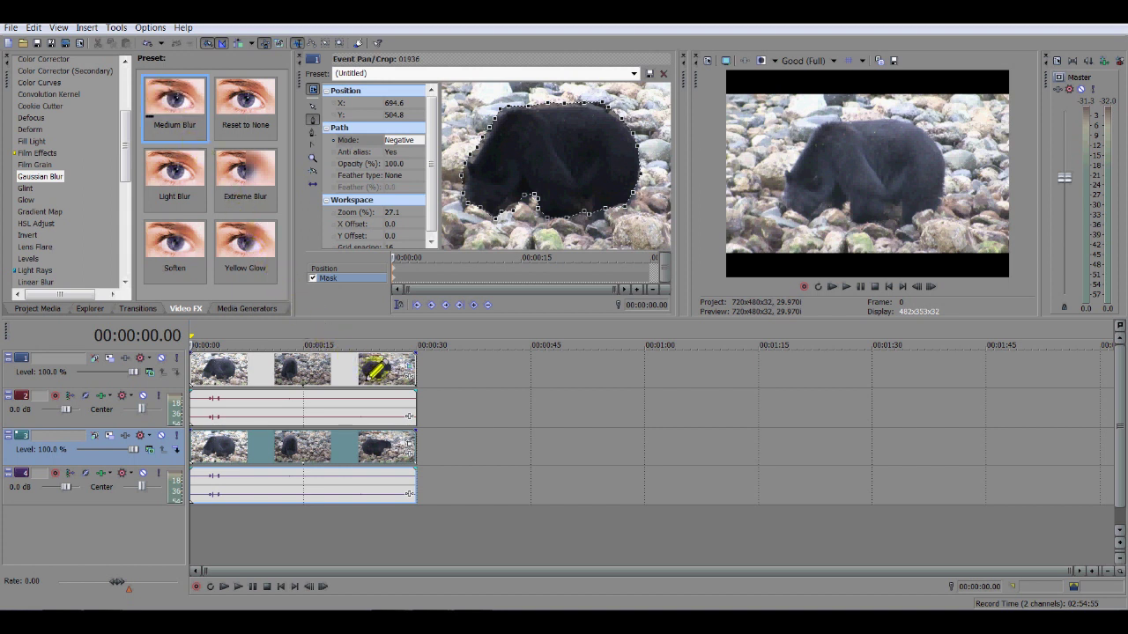
drag(381, 370, 380, 370)
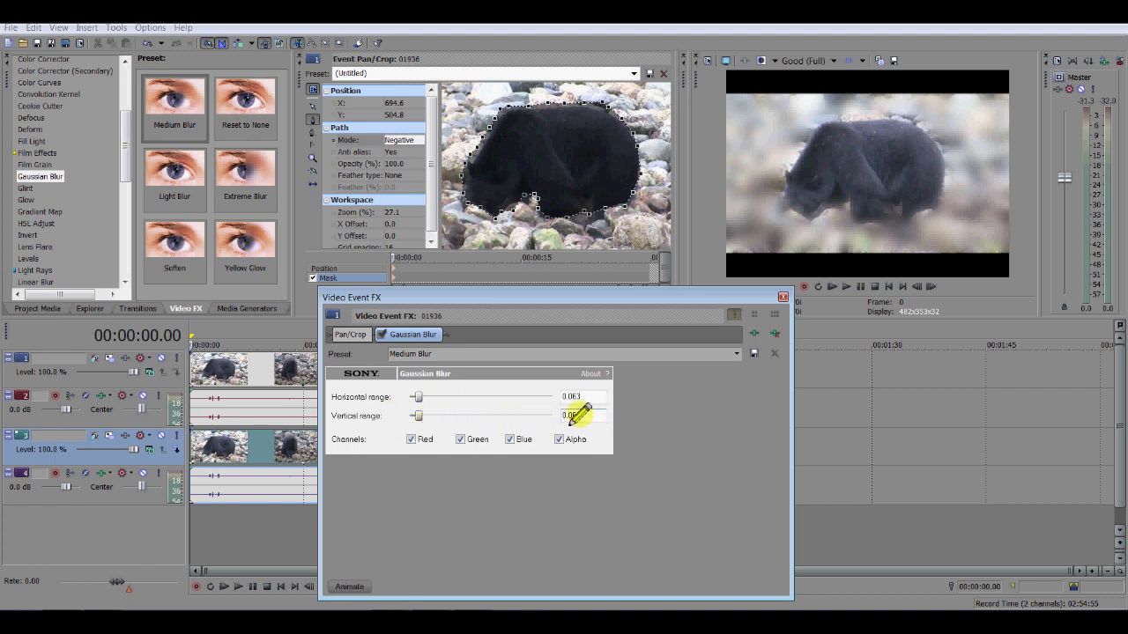
Step: Close the Video Event FX window and set the mask Path Mode to Positive
click(785, 296)
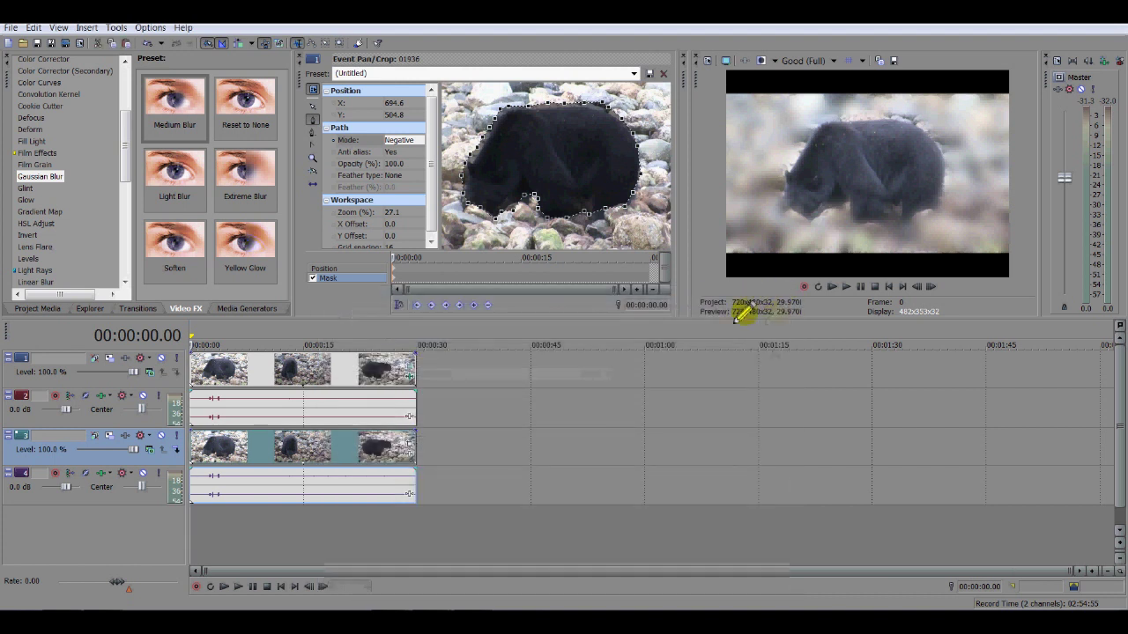
click(403, 140)
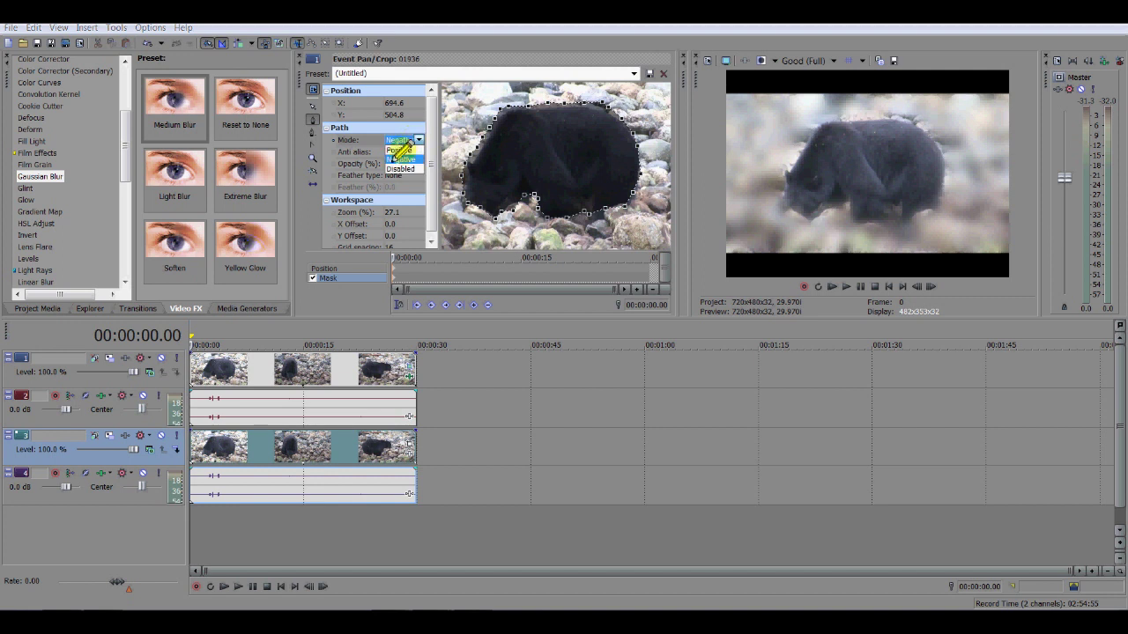
click(397, 149)
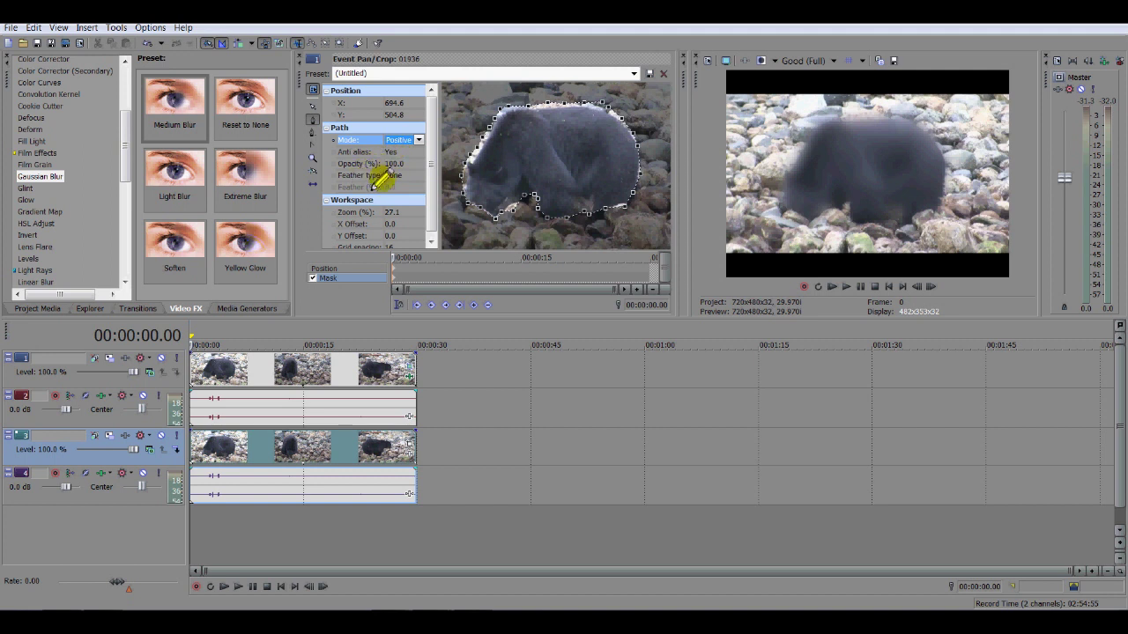
Step: Try lower mask opacity values, around 86% and 78%, then enter 100
click(356, 166)
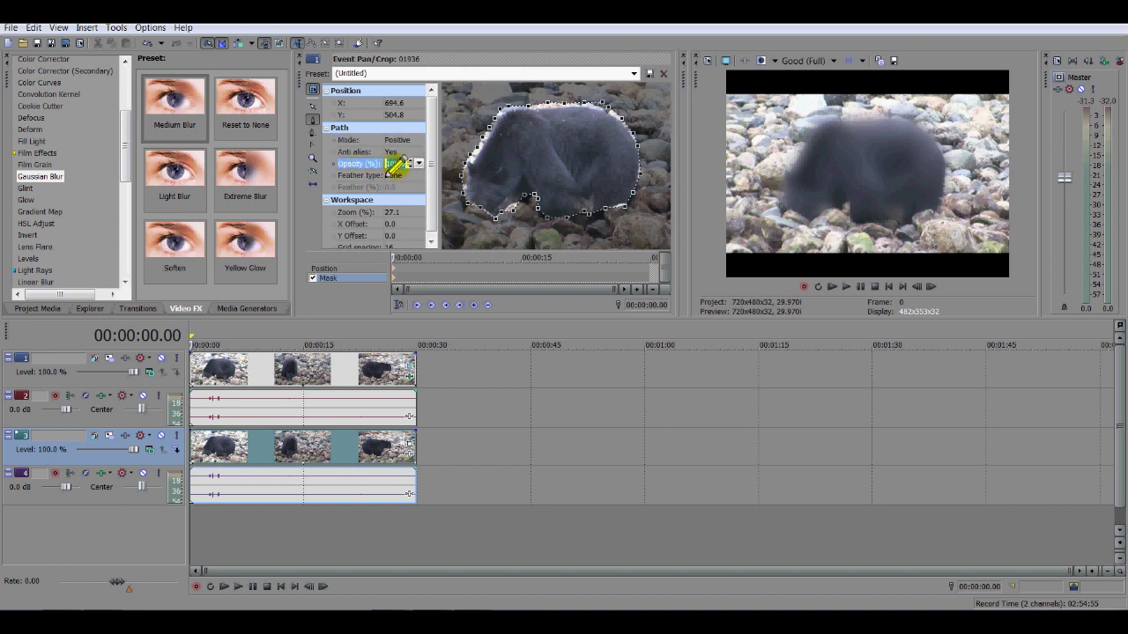
click(403, 164)
scroll(410, 164, down, 2)
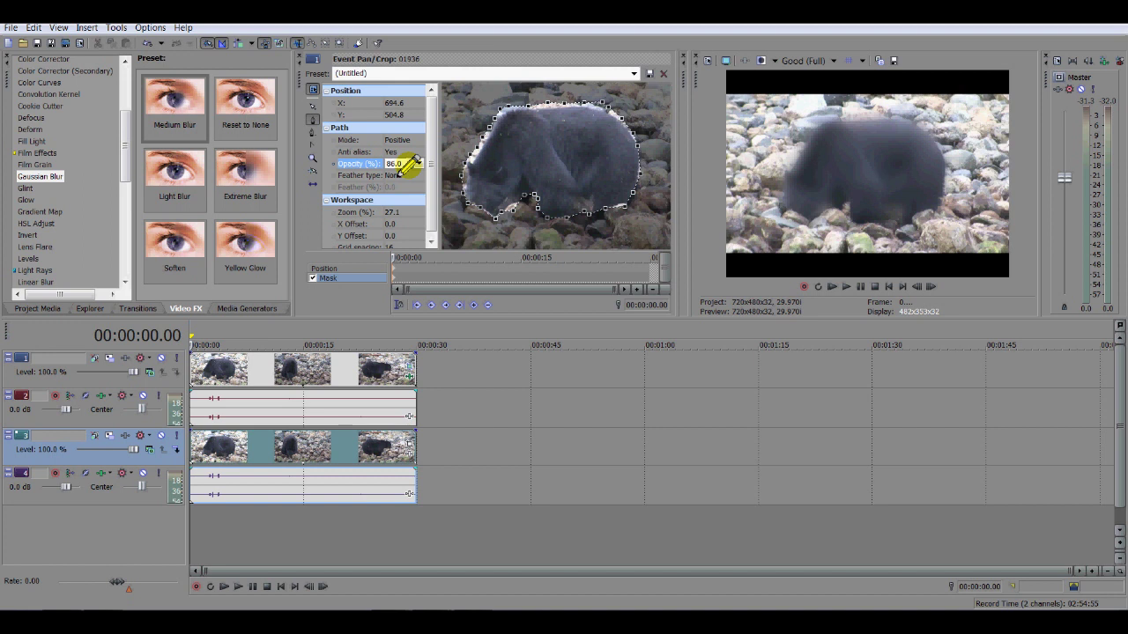
drag(410, 164, 367, 158)
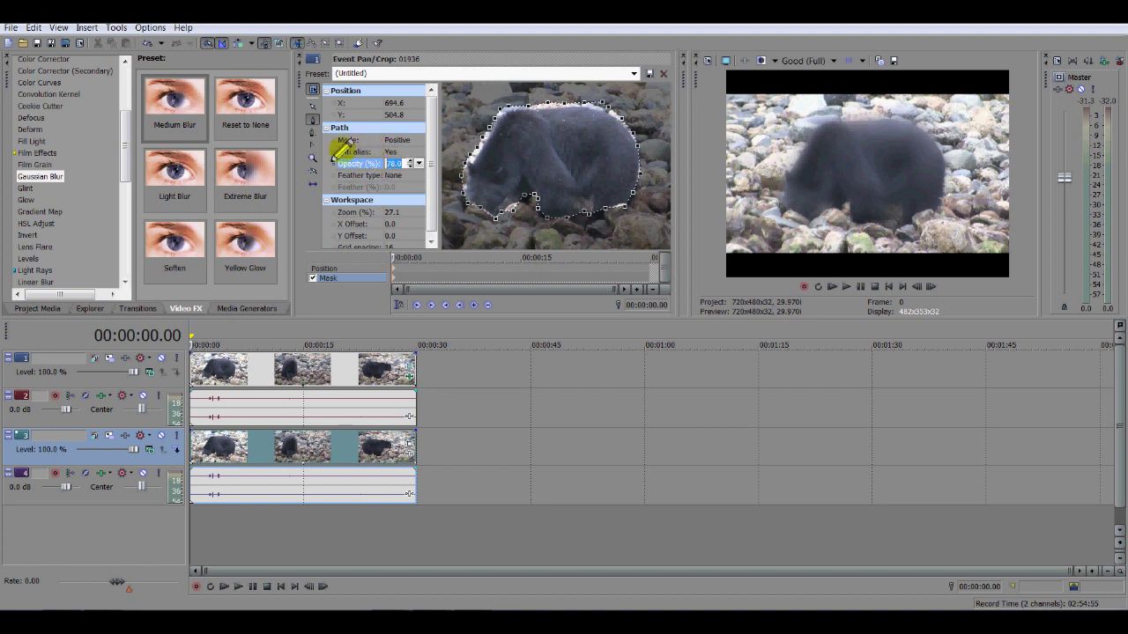
text(100)
Step: Confirm 100% mask opacity and set feather type Both with a 12% feather
click(369, 172)
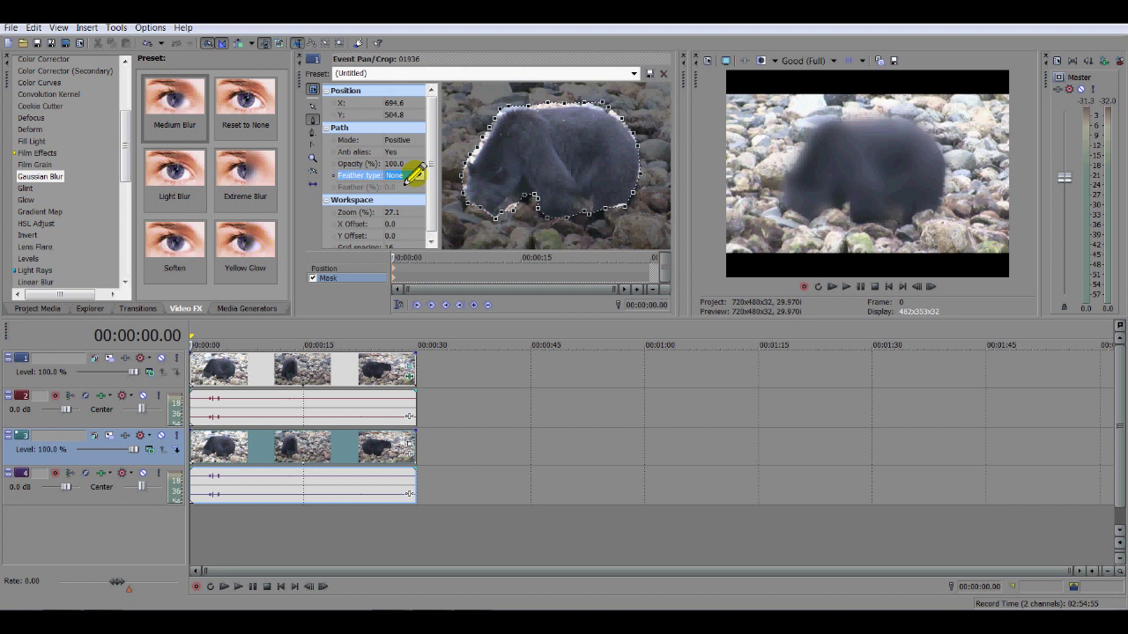
click(413, 175)
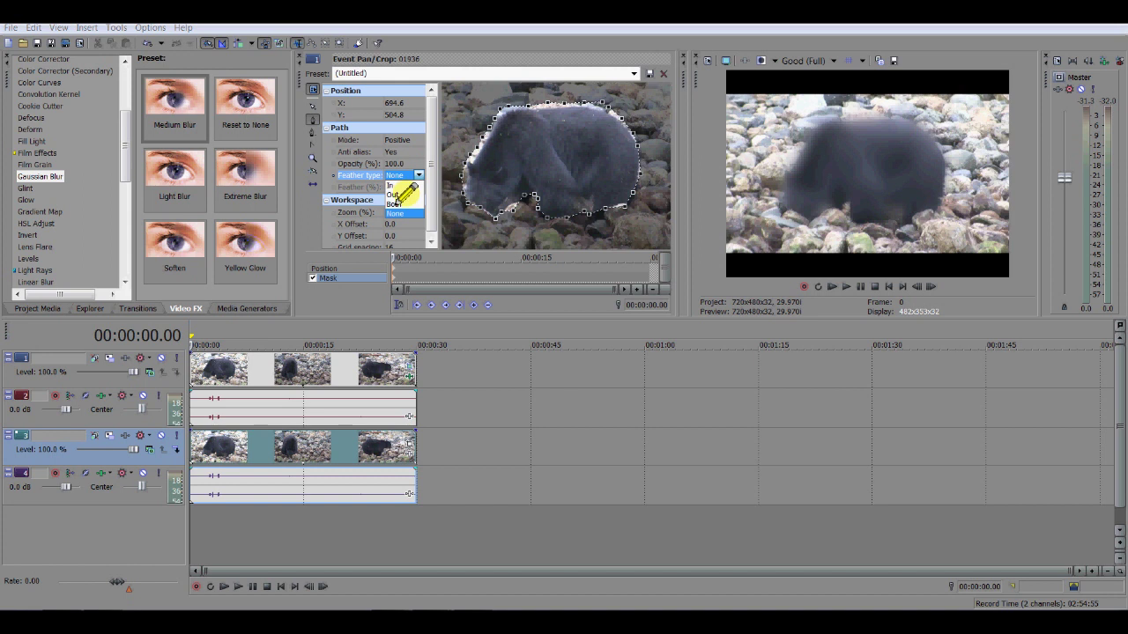
click(392, 203)
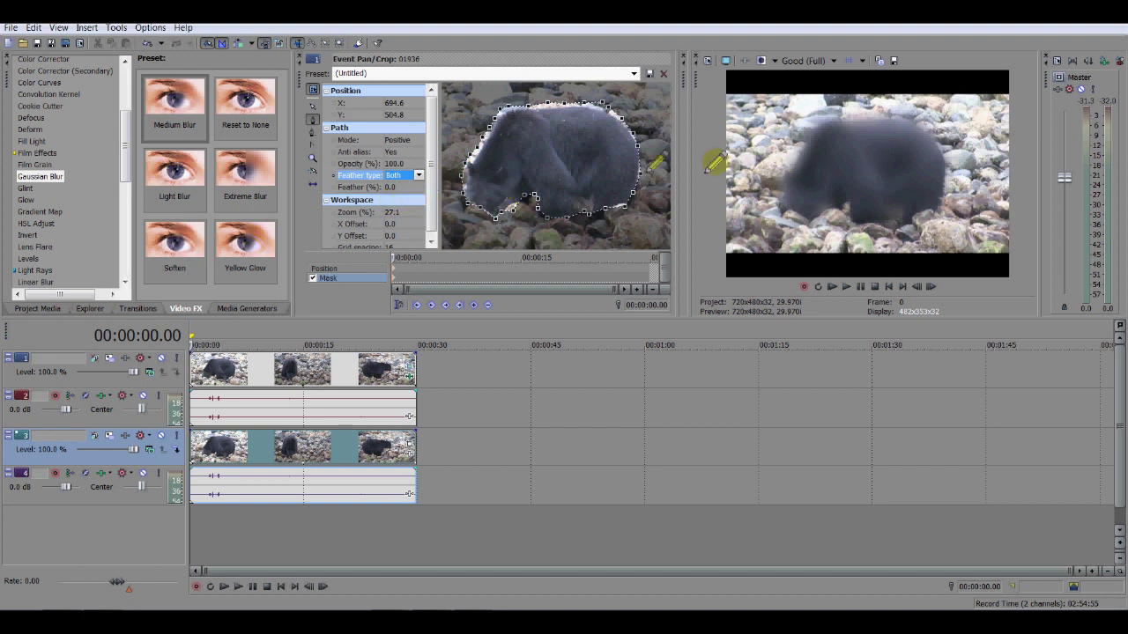
click(384, 188)
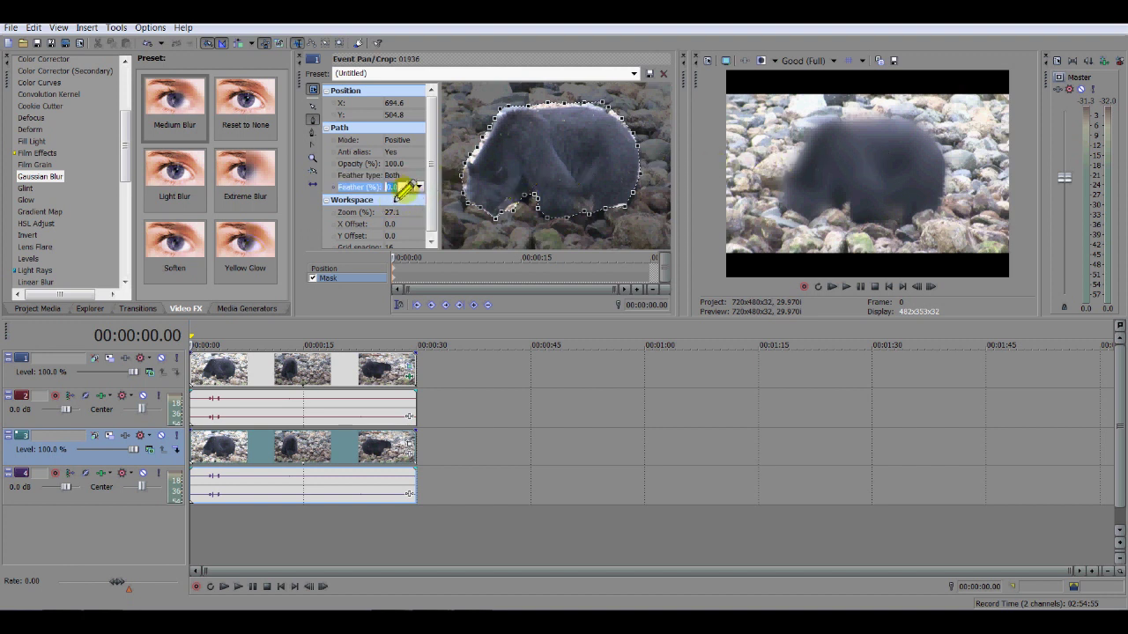
text(12)
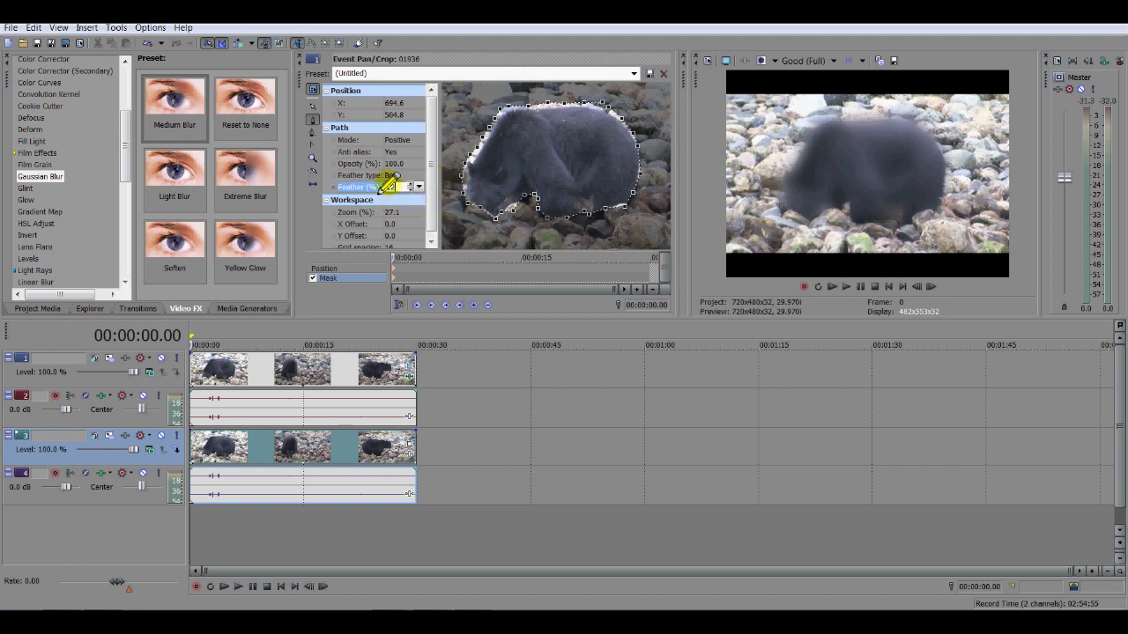
key(Return)
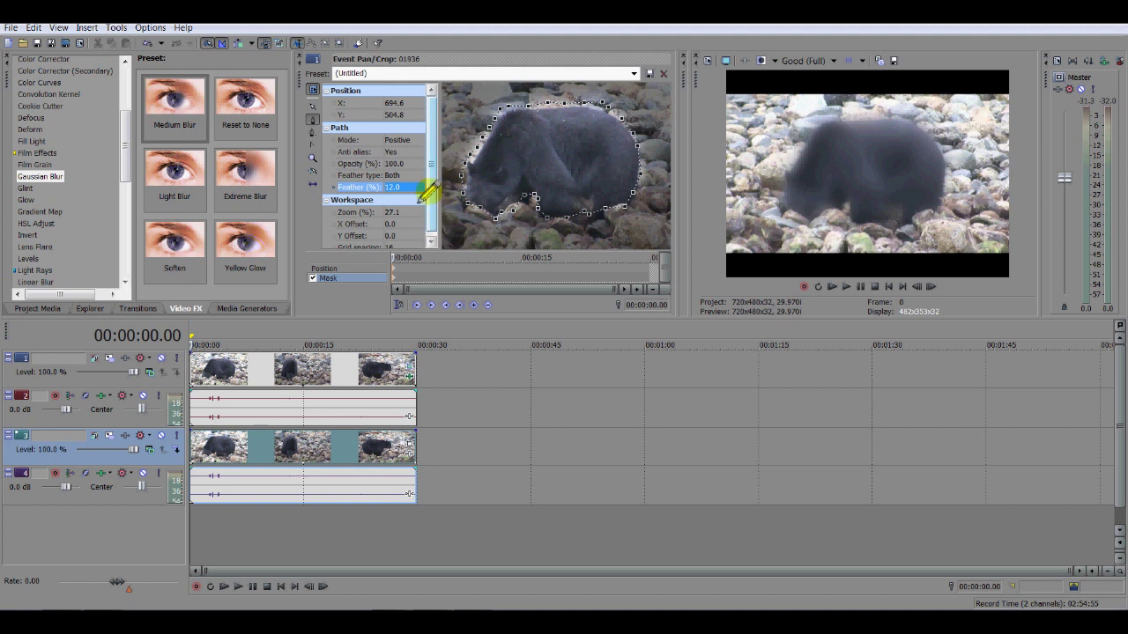
Step: Show the Pan/Crop Position row and scrub to 3, 6, 2.15, then 1.07 seconds
drag(430, 192, 428, 214)
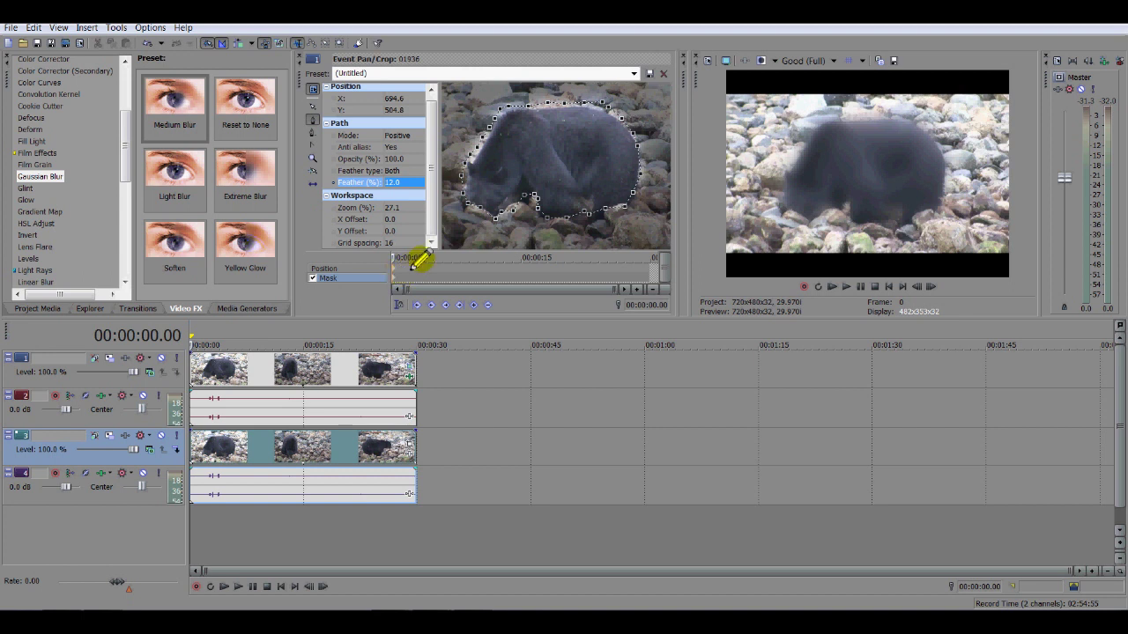
click(421, 267)
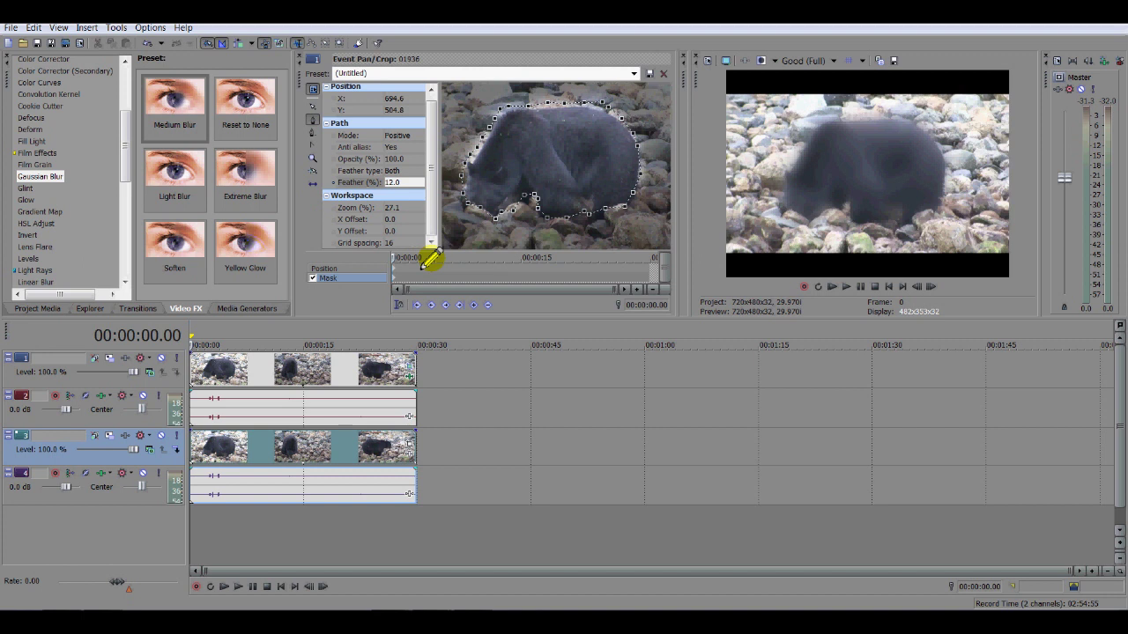
click(423, 266)
click(420, 263)
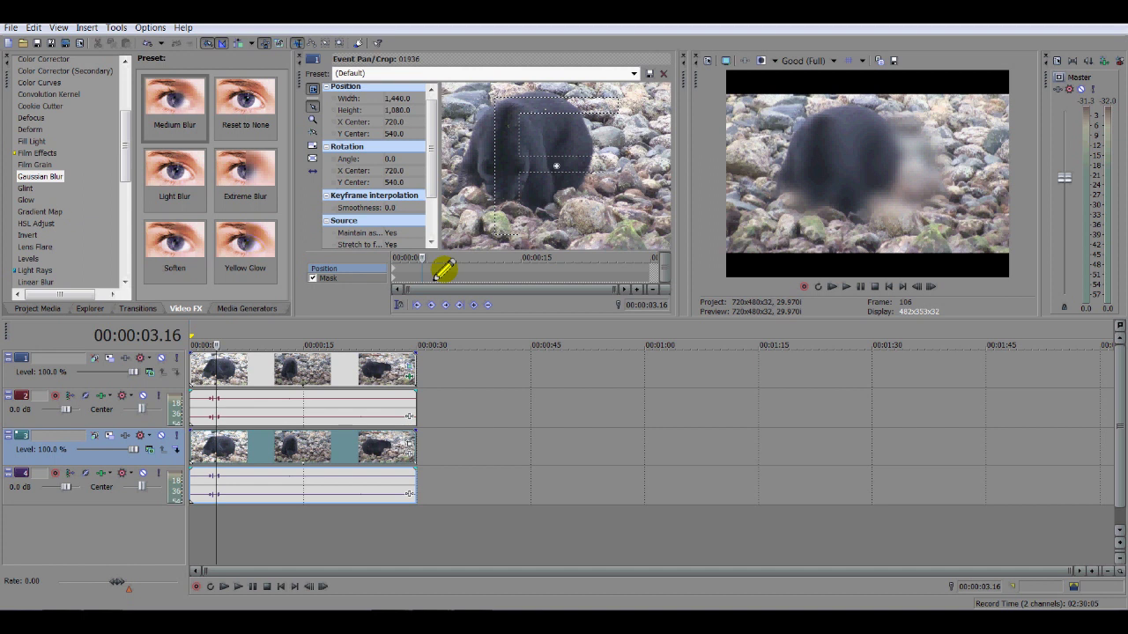
click(443, 268)
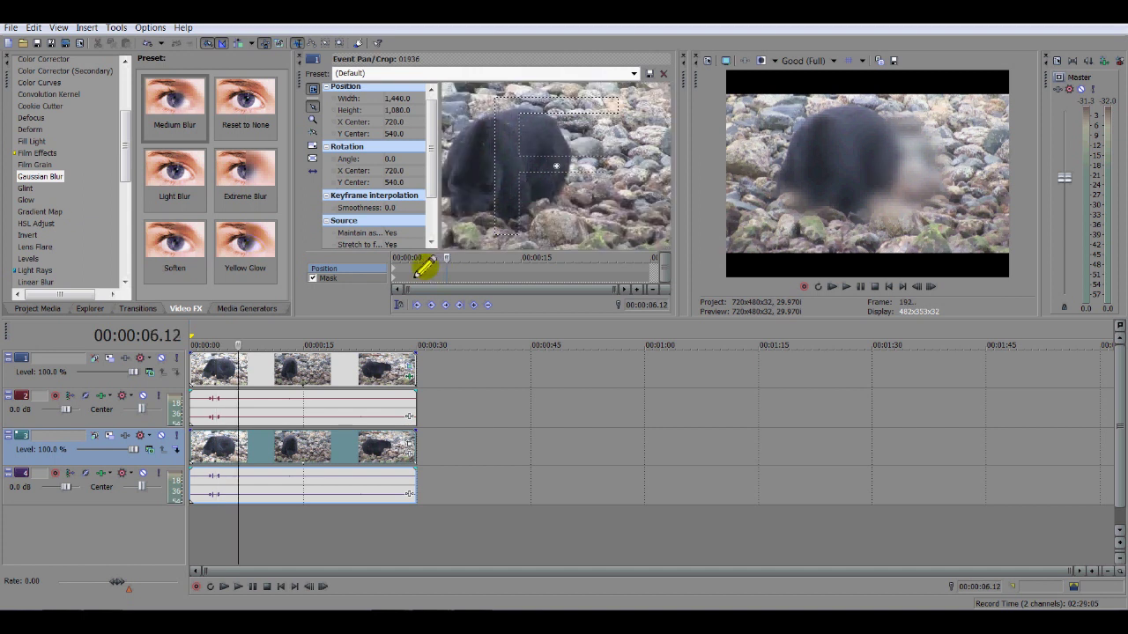
click(428, 267)
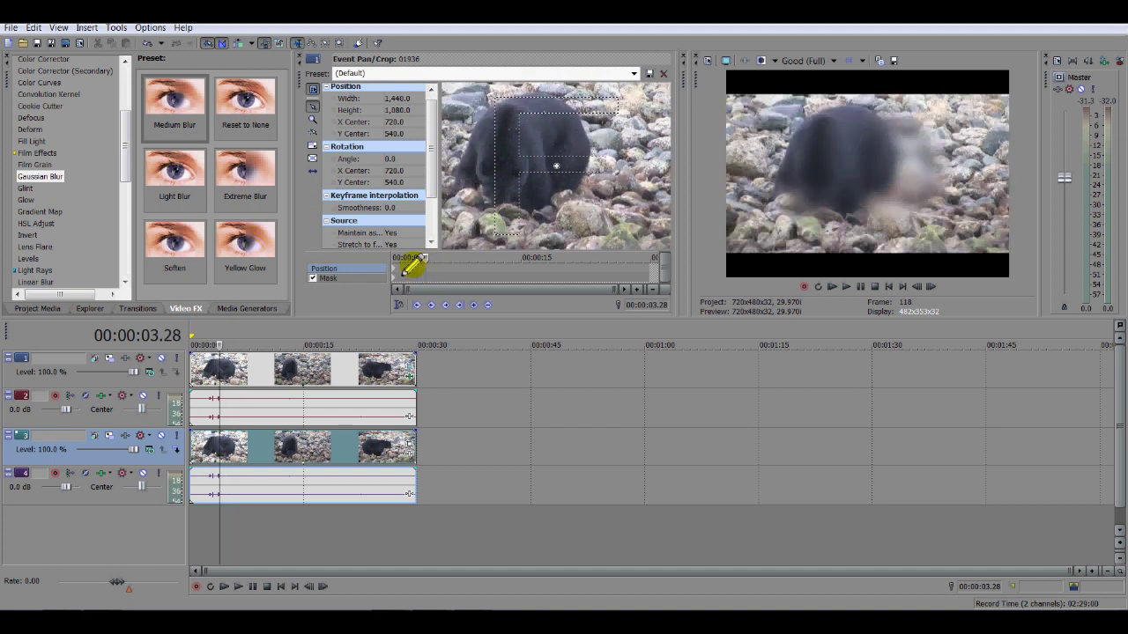
click(407, 270)
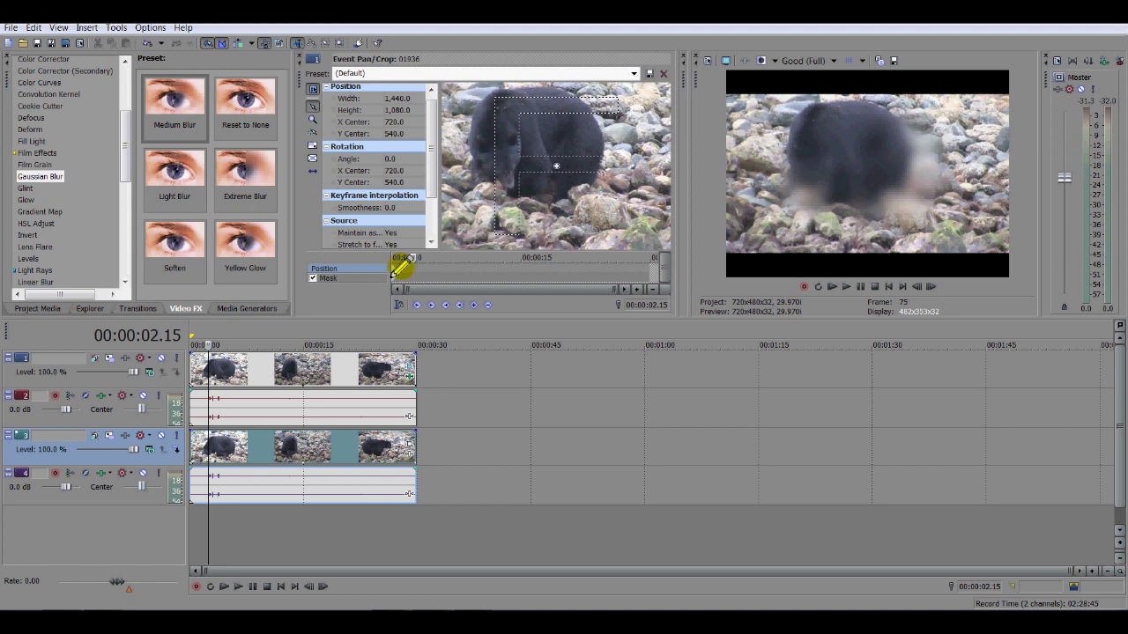
click(401, 265)
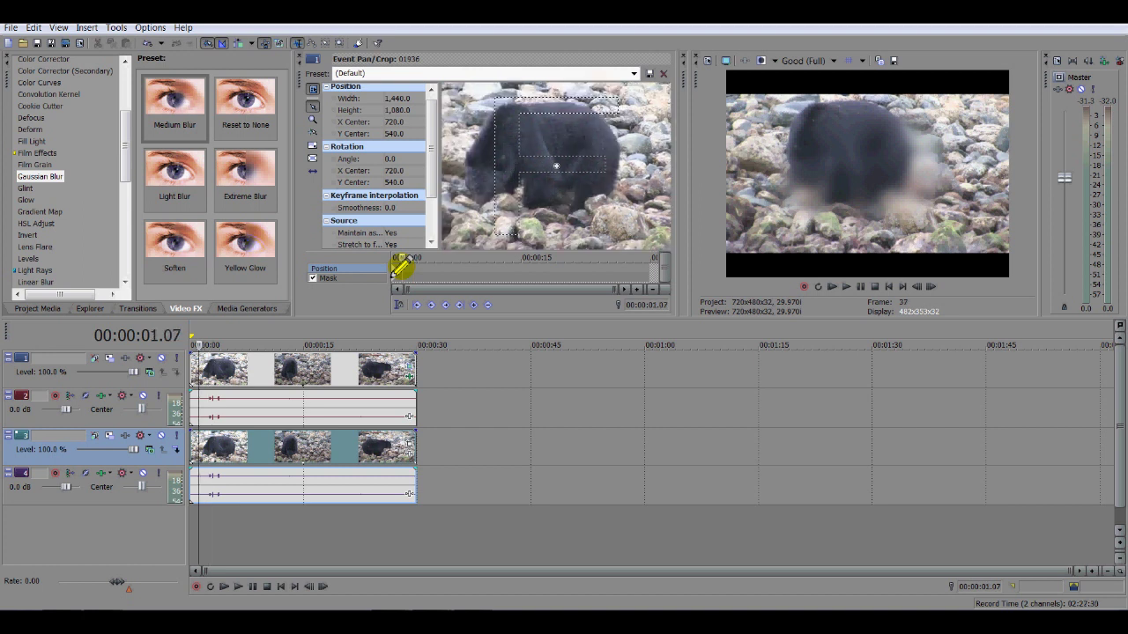